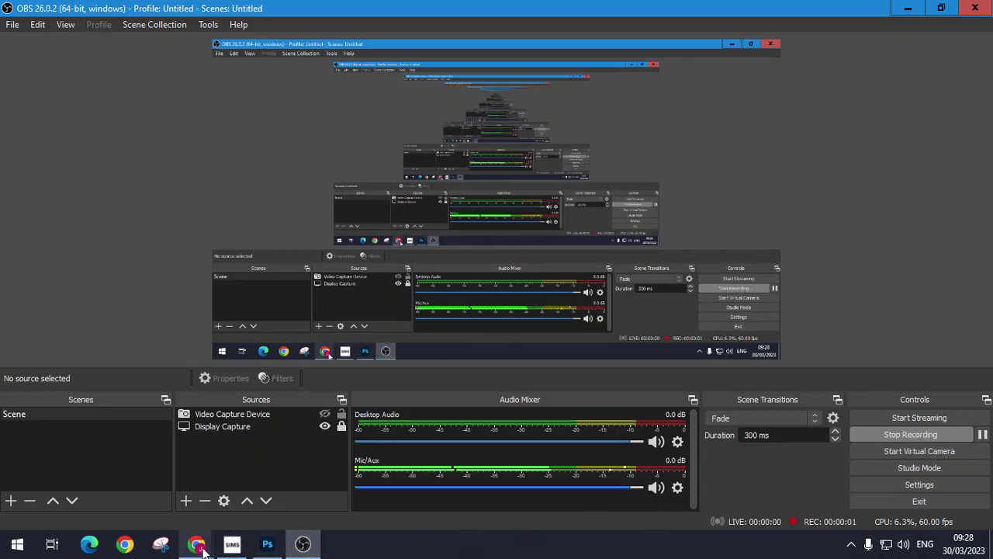
# Step: Bring up the Christoffer Relander Walkthrough presentation and view the Christoffer Relander's Work slide
pyautogui.moveTo(200, 547)
pyautogui.click(221, 502)
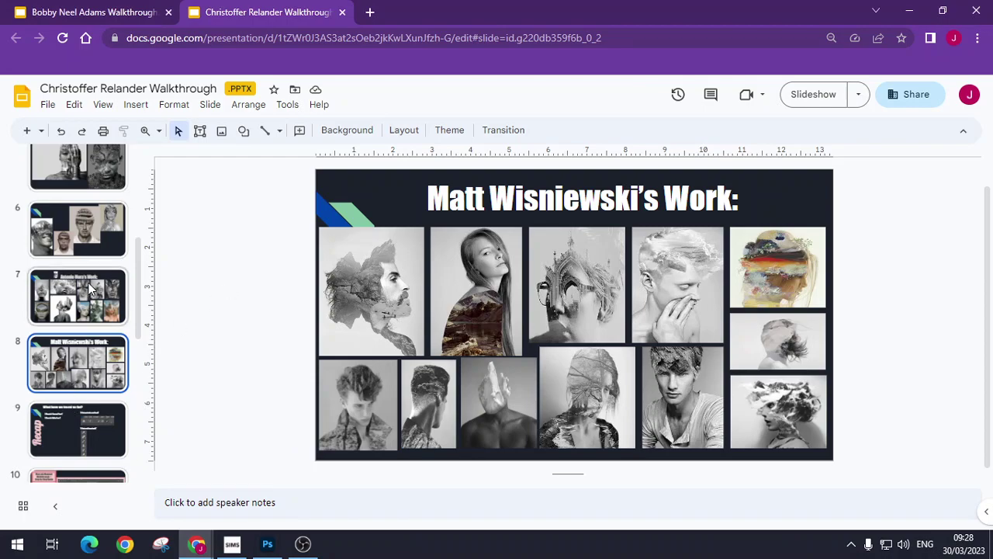
pyautogui.scroll(4, 93, 303)
pyautogui.click(104, 252)
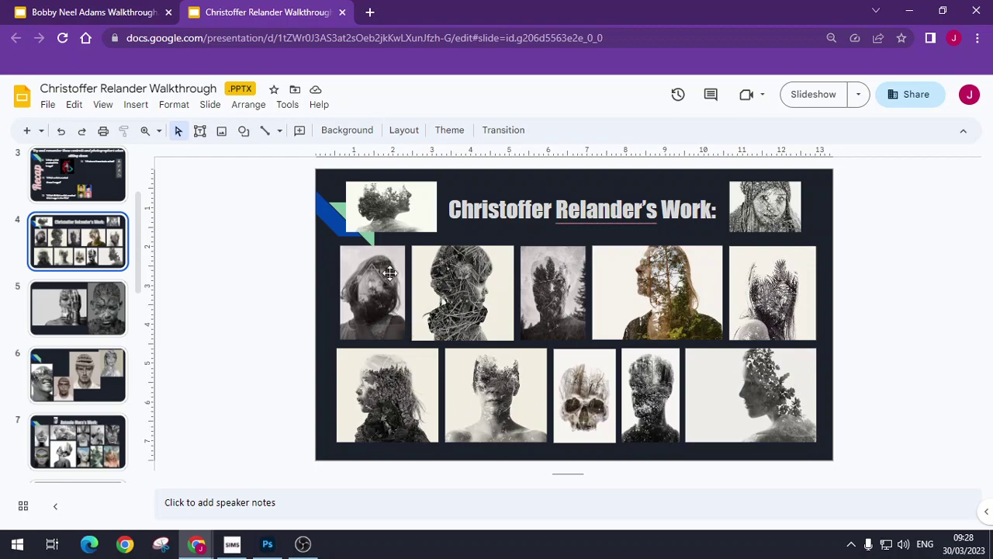
# Step: Compare the Matt Wisniewski and Antonio Mora work slides, then switch to Photoshop's Untitled-5
pyautogui.scroll(-2, 85, 423)
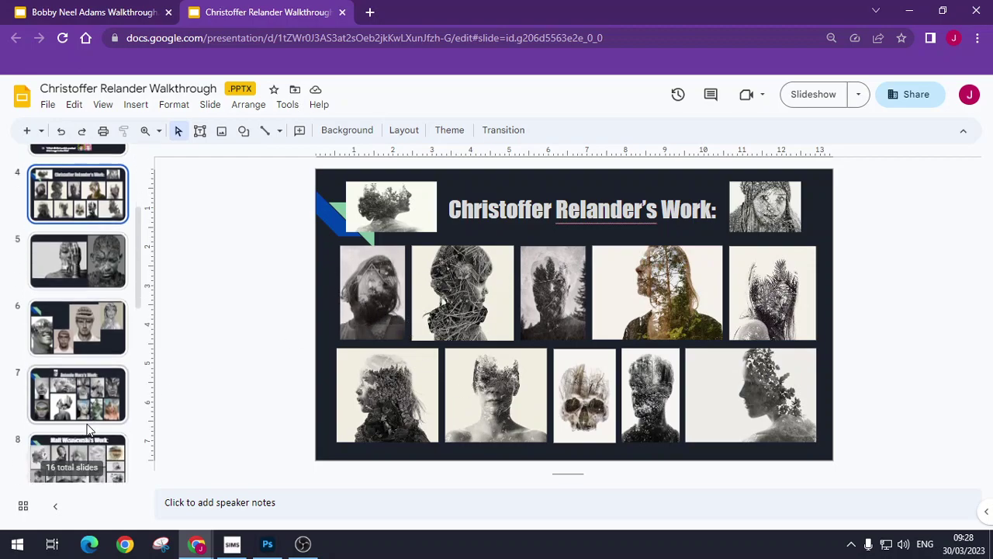
pyautogui.click(78, 362)
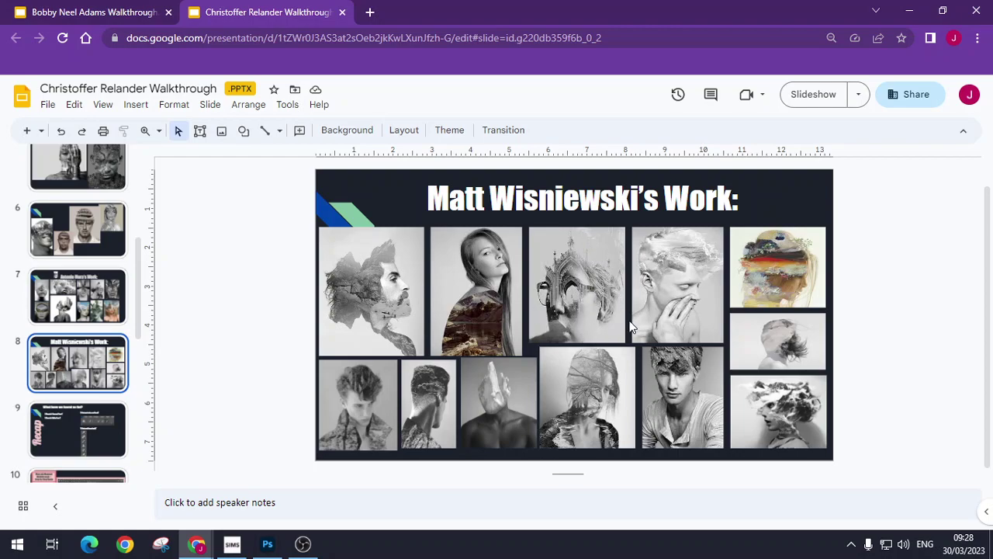
pyautogui.click(100, 318)
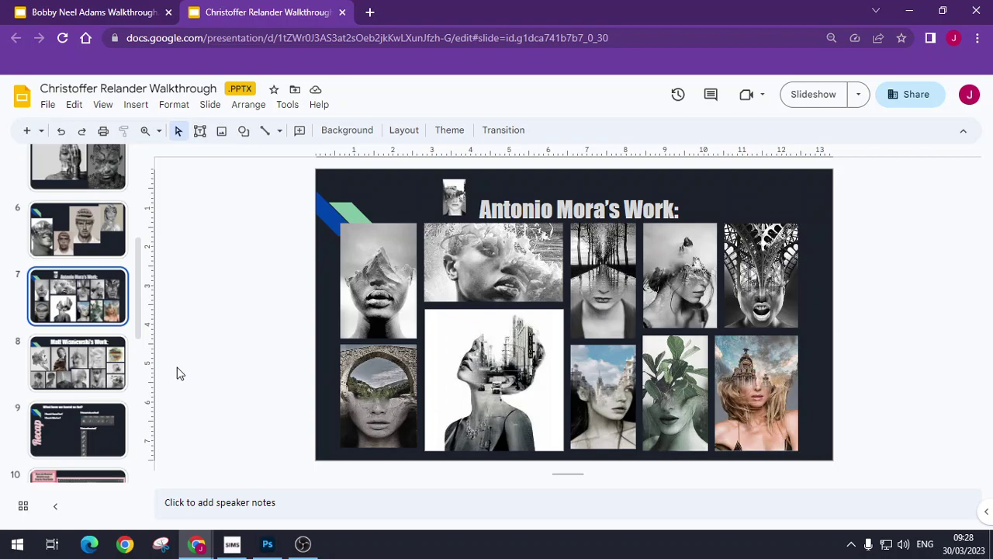
pyautogui.click(89, 359)
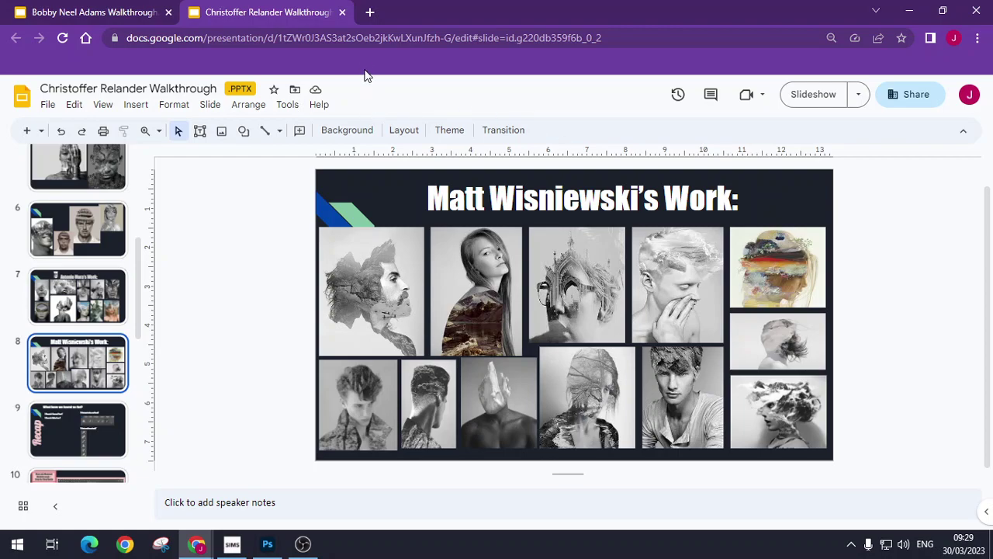
pyautogui.click(267, 544)
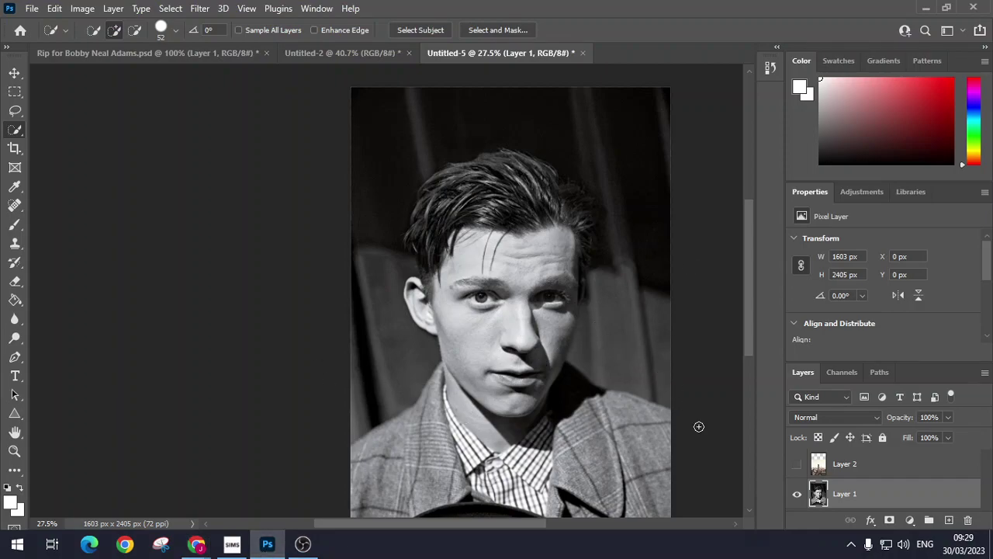
pyautogui.click(845, 466)
pyautogui.click(796, 464)
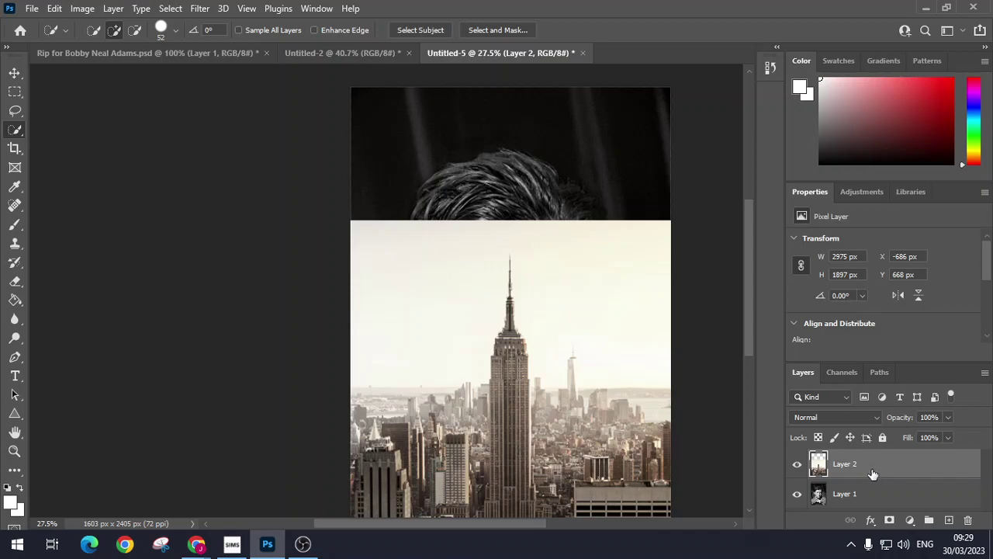
pyautogui.click(797, 468)
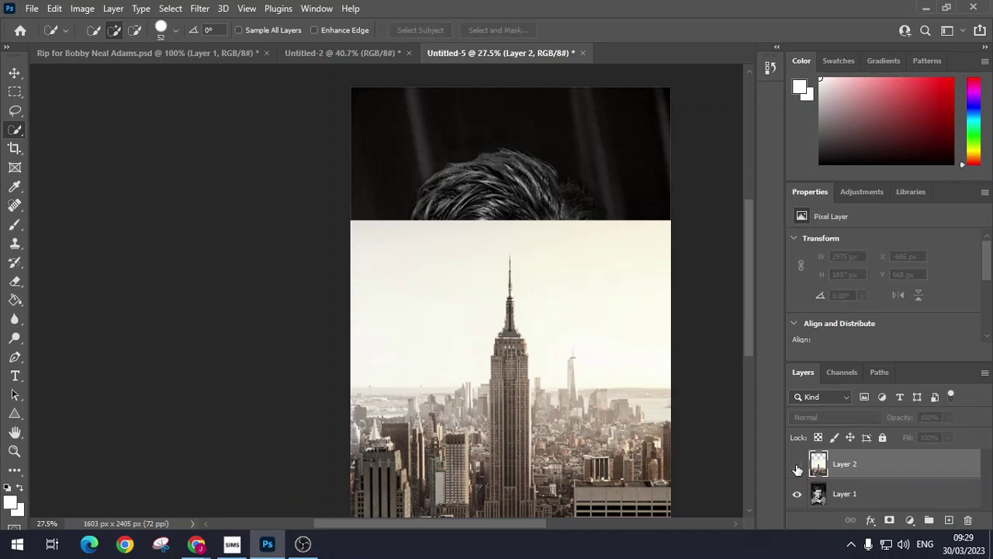
pyautogui.click(875, 498)
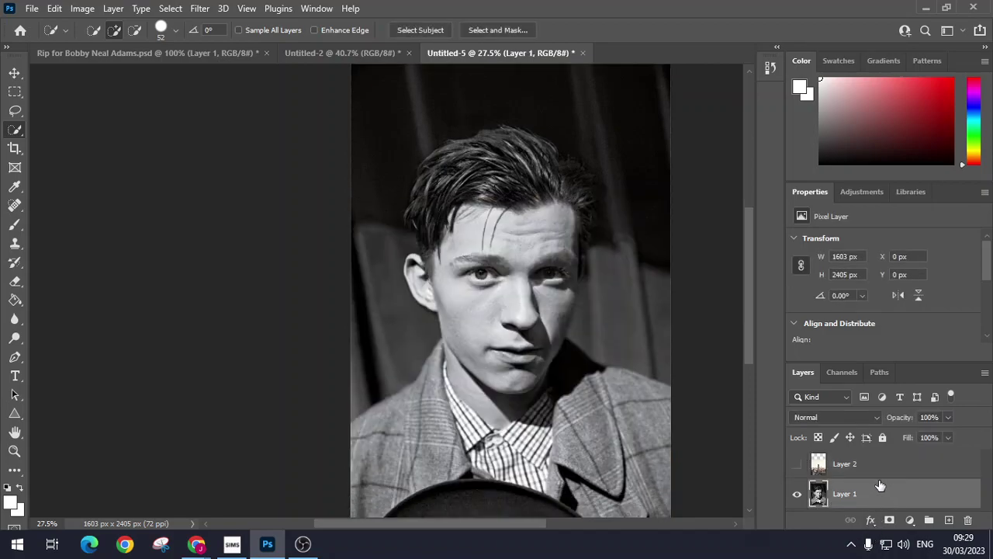
# Step: Select the dark background left of the face with the Quick Selection Tool
pyautogui.rightClick(17, 135)
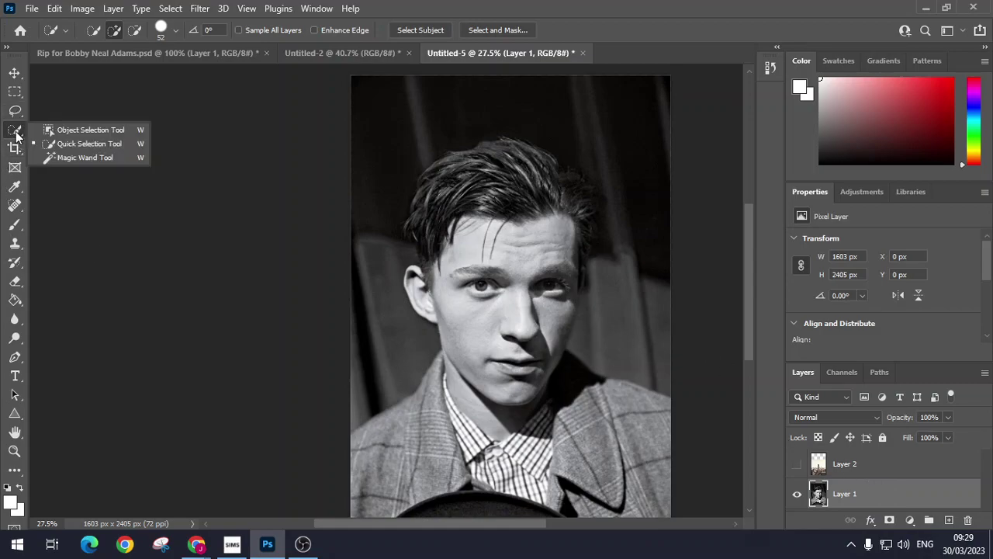
pyautogui.click(62, 133)
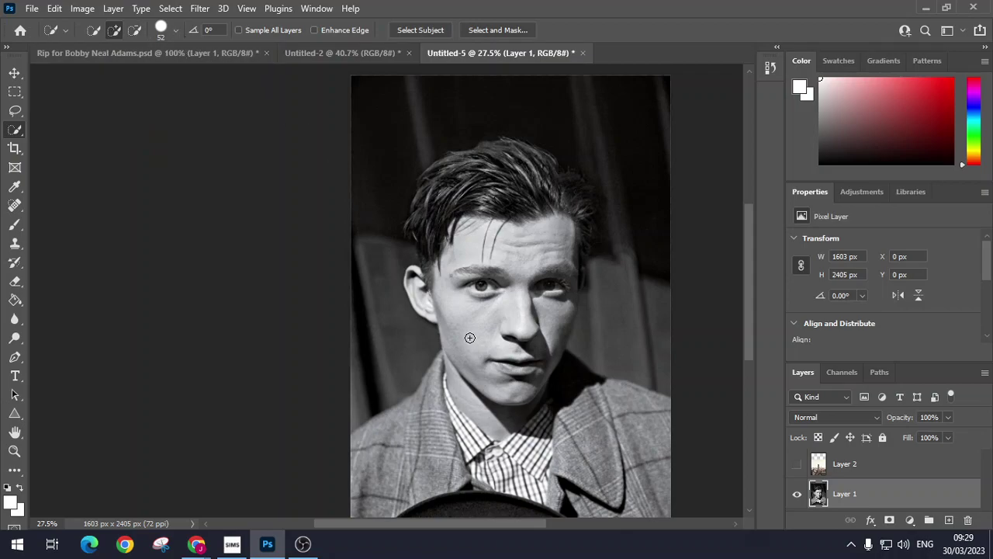
pyautogui.moveTo(382, 377)
pyautogui.mouseDown()
pyautogui.moveTo(413, 337)
pyautogui.moveTo(374, 250)
pyautogui.moveTo(407, 117)
pyautogui.moveTo(519, 110)
pyautogui.moveTo(573, 115)
pyautogui.moveTo(609, 139)
pyautogui.moveTo(633, 204)
pyautogui.moveTo(631, 275)
pyautogui.moveTo(608, 350)
pyautogui.moveTo(563, 383)
pyautogui.mouseUp()
# Step: Zoom in and subtract the cheek area from the selection
pyautogui.scroll(5, 563, 382)
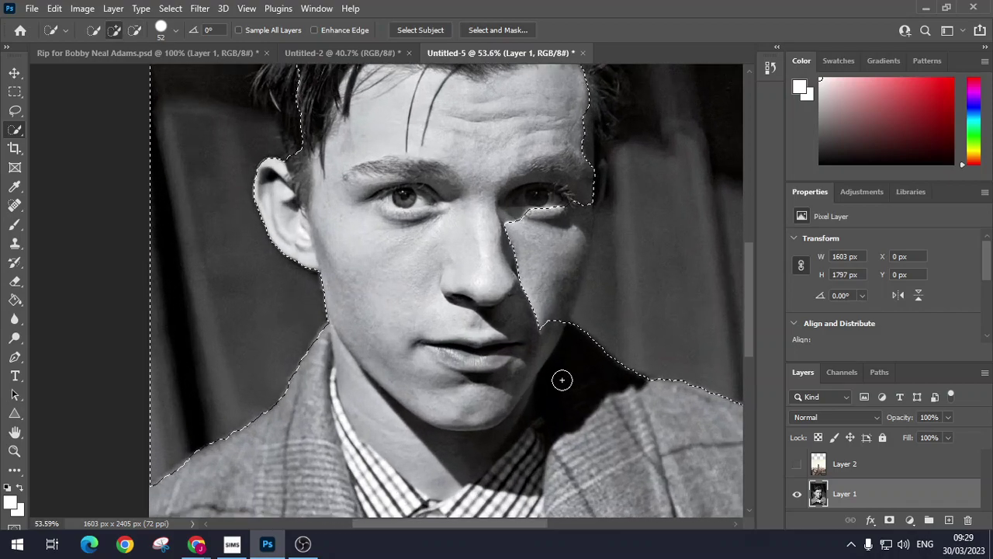
pyautogui.scroll(3, 563, 381)
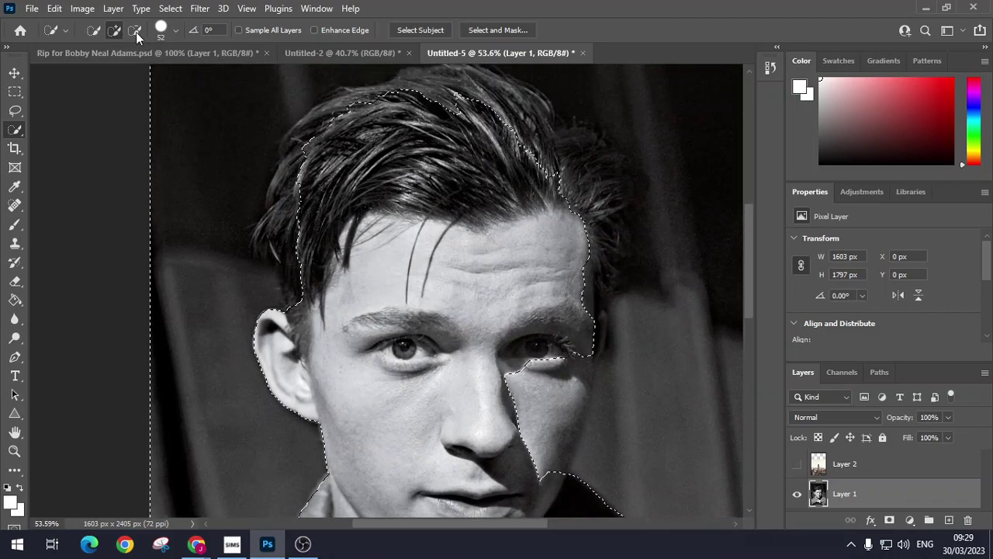
pyautogui.click(136, 31)
pyautogui.moveTo(543, 412)
pyautogui.mouseDown()
pyautogui.moveTo(532, 410)
pyautogui.moveTo(570, 360)
pyautogui.moveTo(505, 422)
pyautogui.moveTo(553, 471)
pyautogui.moveTo(552, 427)
pyautogui.moveTo(577, 328)
pyautogui.moveTo(567, 428)
pyautogui.moveTo(581, 335)
pyautogui.moveTo(593, 331)
pyautogui.moveTo(594, 353)
pyautogui.moveTo(592, 324)
pyautogui.moveTo(599, 395)
pyautogui.moveTo(620, 379)
pyautogui.moveTo(631, 390)
pyautogui.moveTo(612, 372)
pyautogui.moveTo(616, 392)
pyautogui.moveTo(610, 371)
pyautogui.mouseUp()
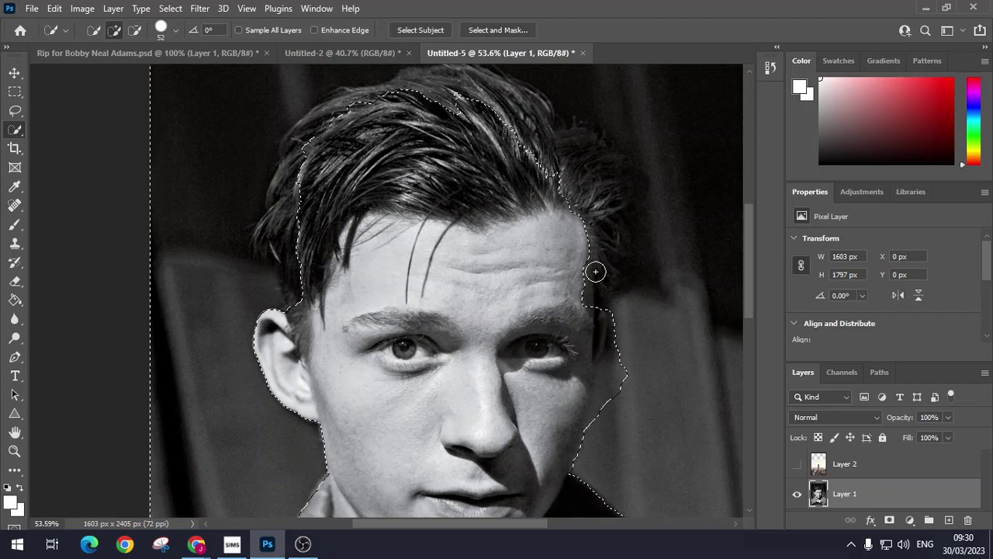
# Step: Subtract from the selection along the left hairline
pyautogui.press('alt')
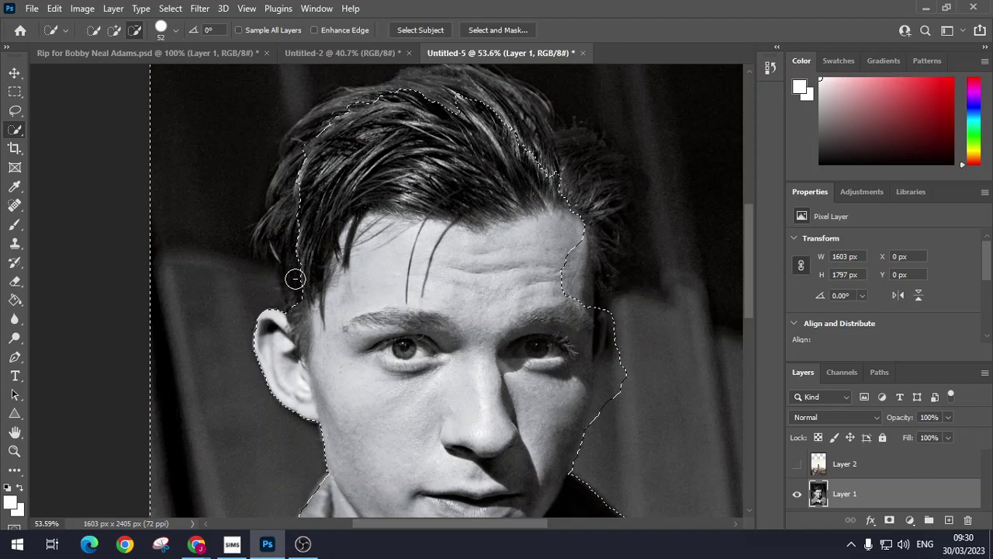
pyautogui.moveTo(294, 186)
pyautogui.mouseDown()
pyautogui.moveTo(306, 137)
pyautogui.moveTo(326, 119)
pyautogui.moveTo(426, 81)
pyautogui.moveTo(459, 79)
pyautogui.moveTo(486, 92)
pyautogui.moveTo(452, 99)
pyautogui.moveTo(485, 110)
pyautogui.moveTo(517, 105)
pyautogui.moveTo(510, 97)
pyautogui.moveTo(538, 118)
pyautogui.moveTo(548, 144)
pyautogui.moveTo(513, 128)
pyautogui.moveTo(538, 156)
pyautogui.moveTo(568, 170)
pyautogui.moveTo(563, 132)
pyautogui.moveTo(587, 144)
pyautogui.moveTo(612, 196)
pyautogui.moveTo(602, 248)
pyautogui.moveTo(574, 206)
pyautogui.moveTo(581, 249)
pyautogui.moveTo(571, 289)
pyautogui.moveTo(543, 264)
pyautogui.moveTo(569, 296)
pyautogui.moveTo(615, 250)
pyautogui.moveTo(598, 295)
pyautogui.mouseUp()
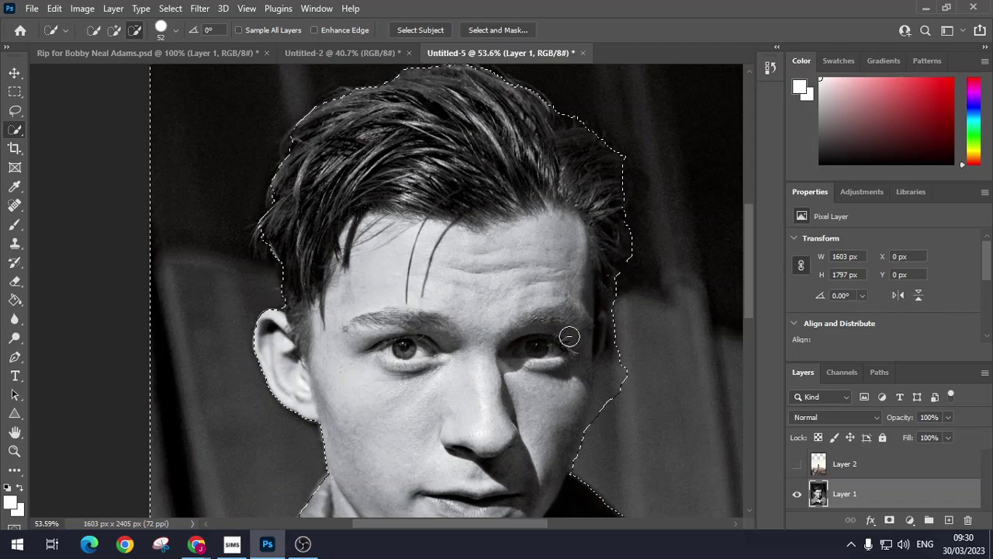
pyautogui.scroll(-1, 594, 373)
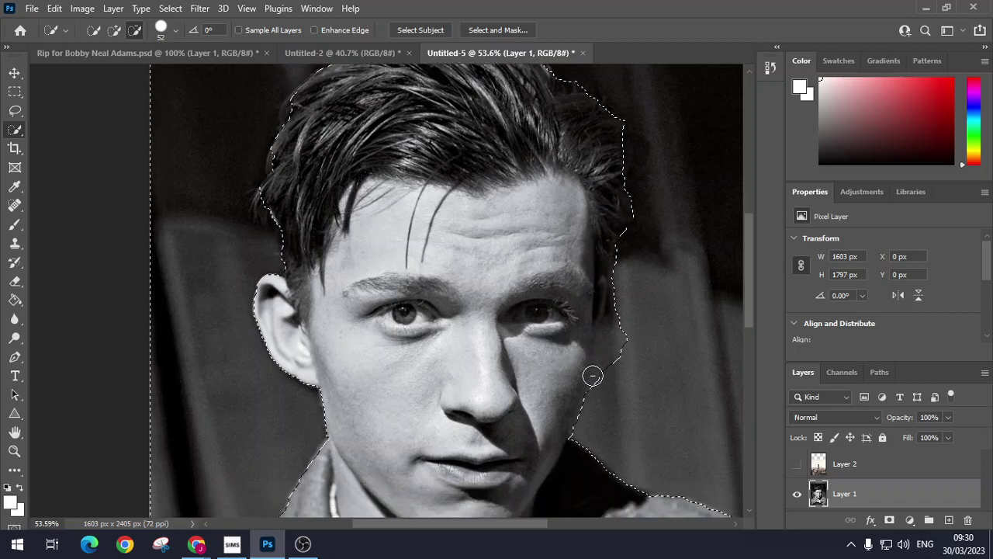
pyautogui.keyDown('alt'); pyautogui.scroll(2, 596, 378); pyautogui.keyUp('alt')
pyautogui.keyDown('alt'); pyautogui.scroll(1, 596, 378); pyautogui.keyUp('alt')
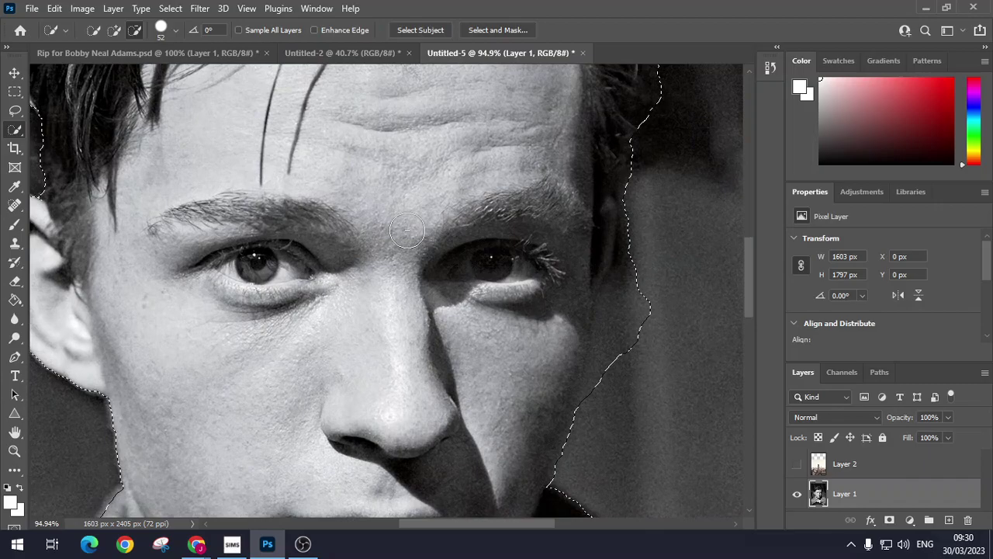
# Step: Add to the selection near the right cheek, then zoom back out
pyautogui.click(114, 30)
pyautogui.moveTo(625, 233)
pyautogui.mouseDown()
pyautogui.moveTo(616, 261)
pyautogui.moveTo(643, 271)
pyautogui.moveTo(618, 296)
pyautogui.moveTo(643, 321)
pyautogui.moveTo(623, 281)
pyautogui.moveTo(612, 355)
pyautogui.moveTo(612, 297)
pyautogui.moveTo(647, 329)
pyautogui.mouseUp()
pyautogui.scroll(-5, 647, 329)
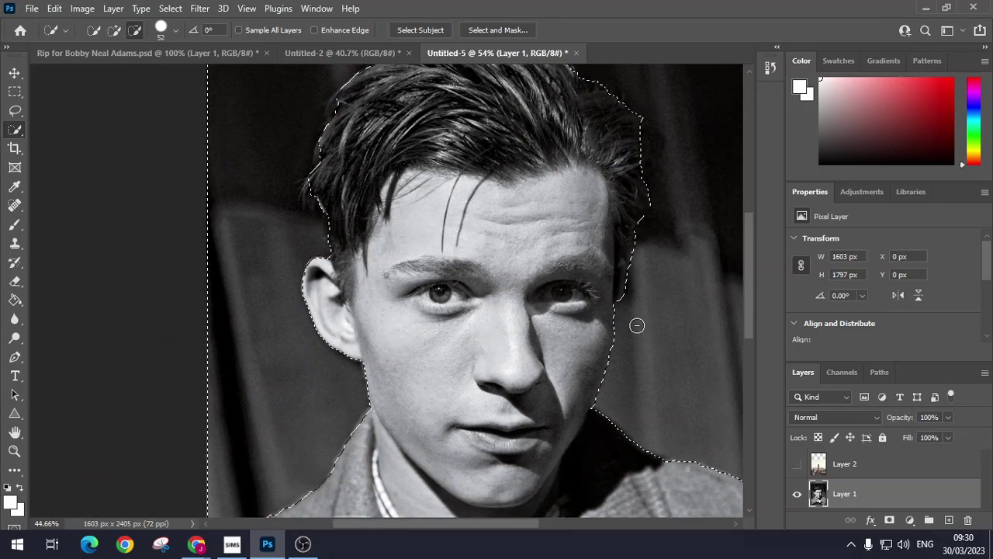
pyautogui.scroll(-3, 637, 325)
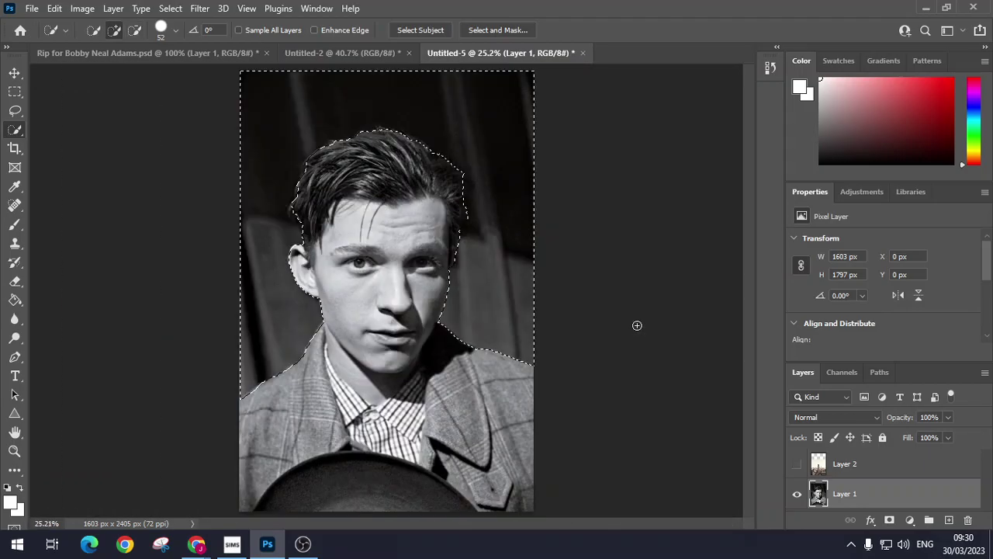
pyautogui.scroll(1, 577, 358)
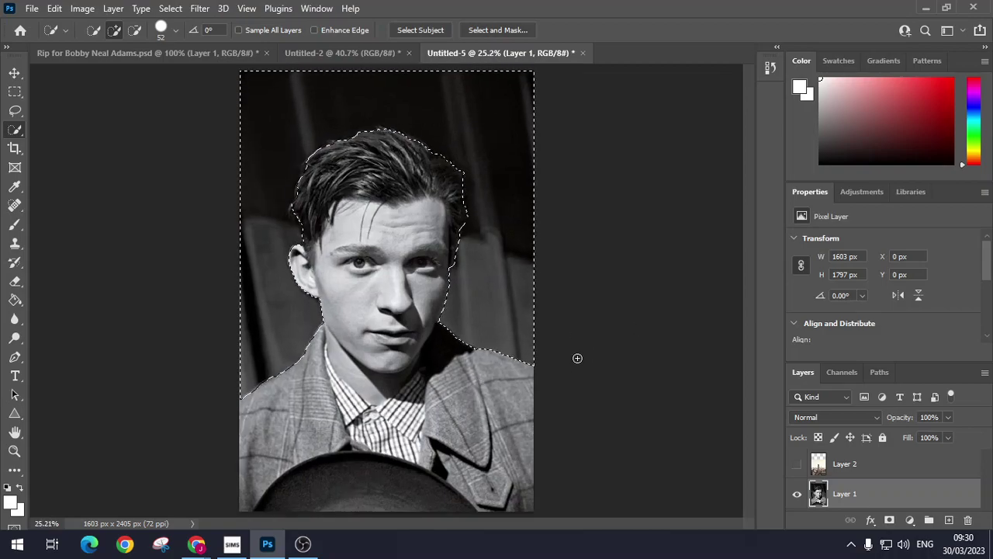
# Step: Delete the selected dark backdrop to transparency, deselect, and add a layer named 'Background - pale'
pyautogui.press('Delete')
pyautogui.hotkey('ctrl', 'd')
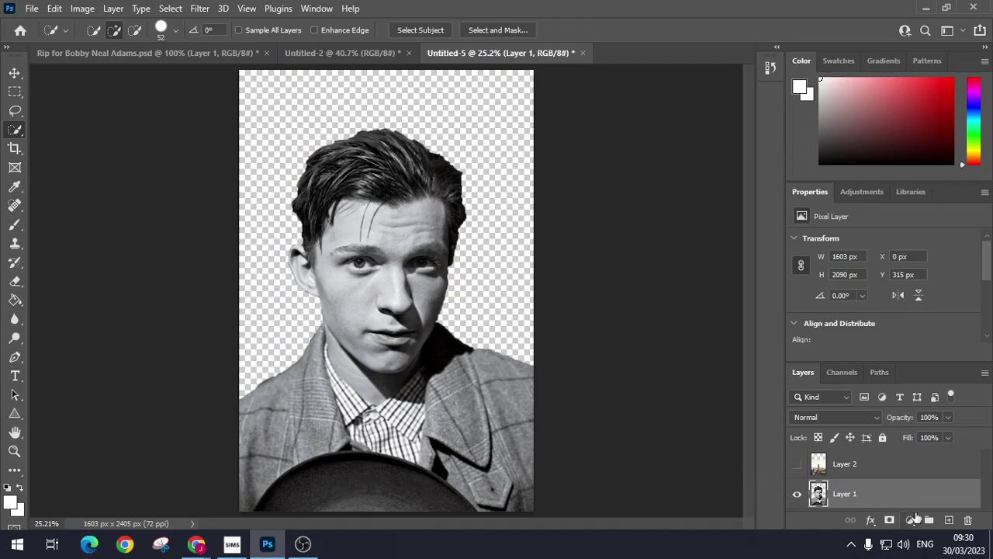
pyautogui.click(114, 9)
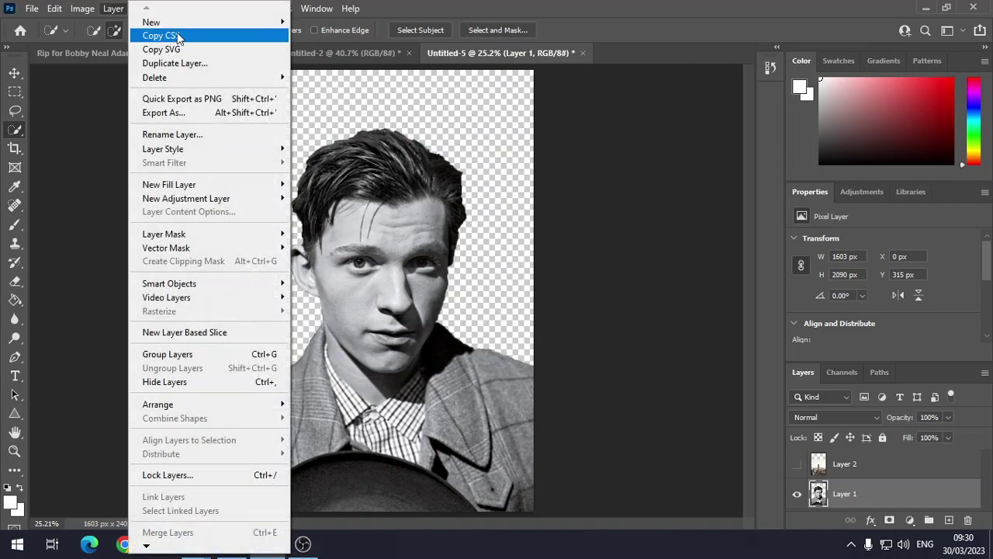
pyautogui.moveTo(155, 21)
pyautogui.click(341, 19)
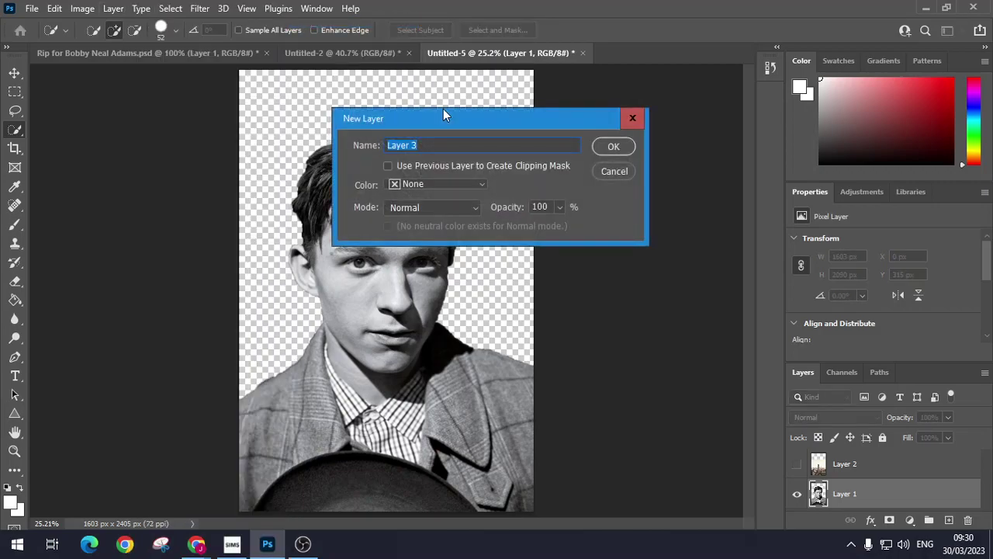
pyautogui.write('Background - pale')
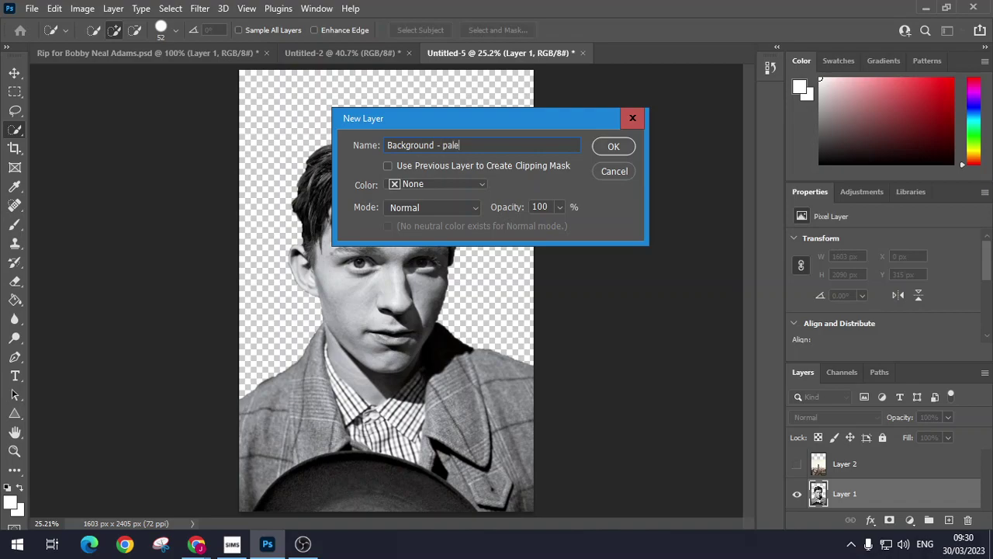
pyautogui.press('Return')
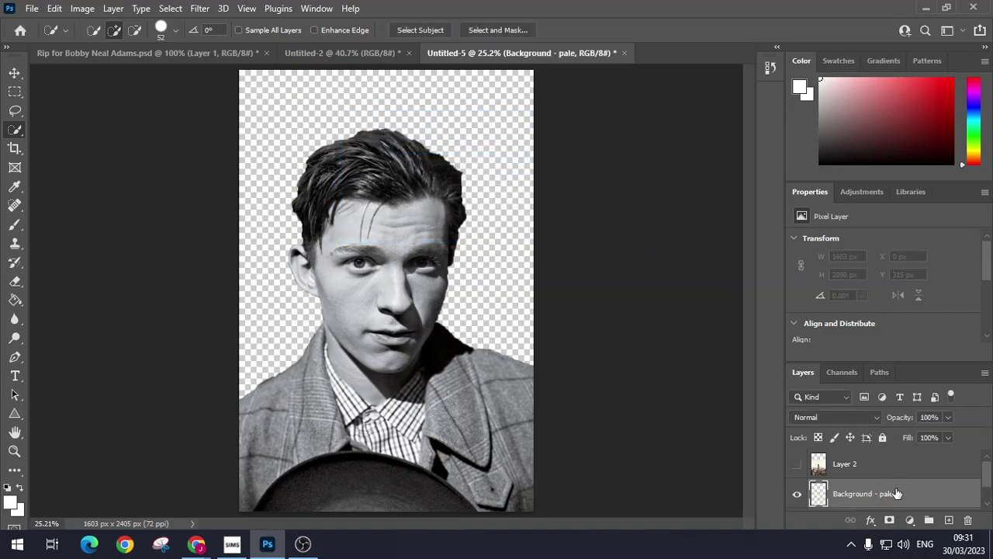
# Step: Add a Solid Color fill in pale greyish pink d9cfcf
pyautogui.click(910, 520)
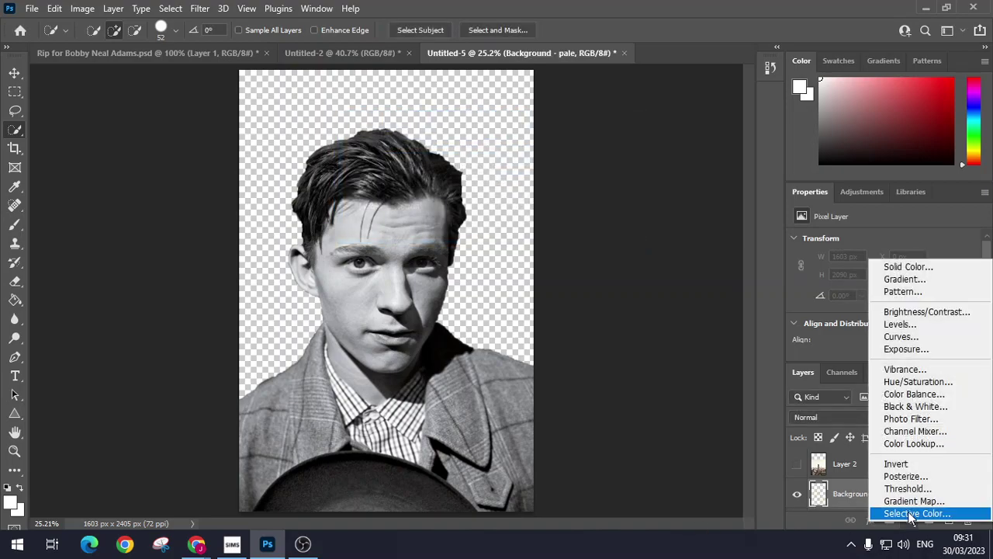
pyautogui.click(945, 268)
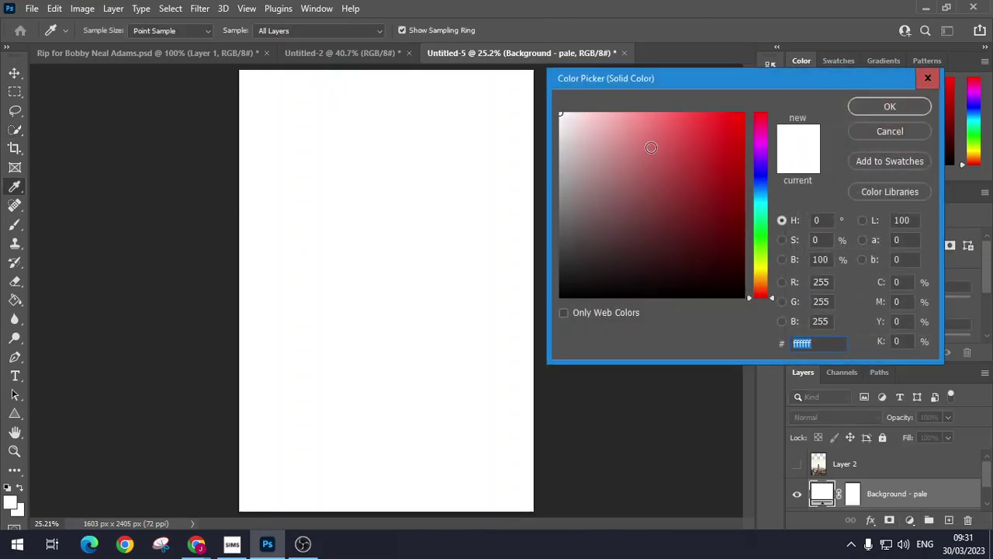
pyautogui.moveTo(563, 120)
pyautogui.mouseDown()
pyautogui.moveTo(565, 213)
pyautogui.moveTo(567, 139)
pyautogui.mouseUp()
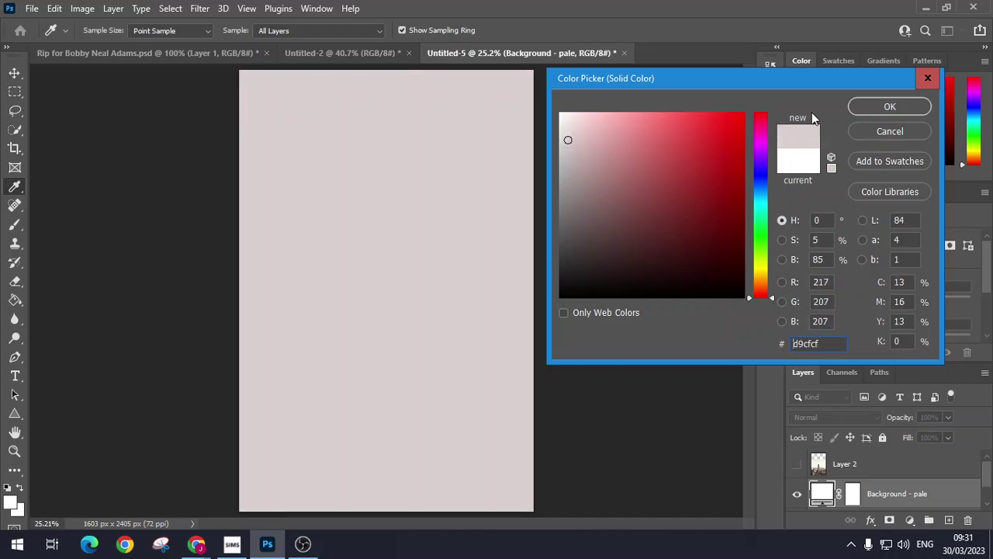
pyautogui.click(889, 106)
pyautogui.press('w')
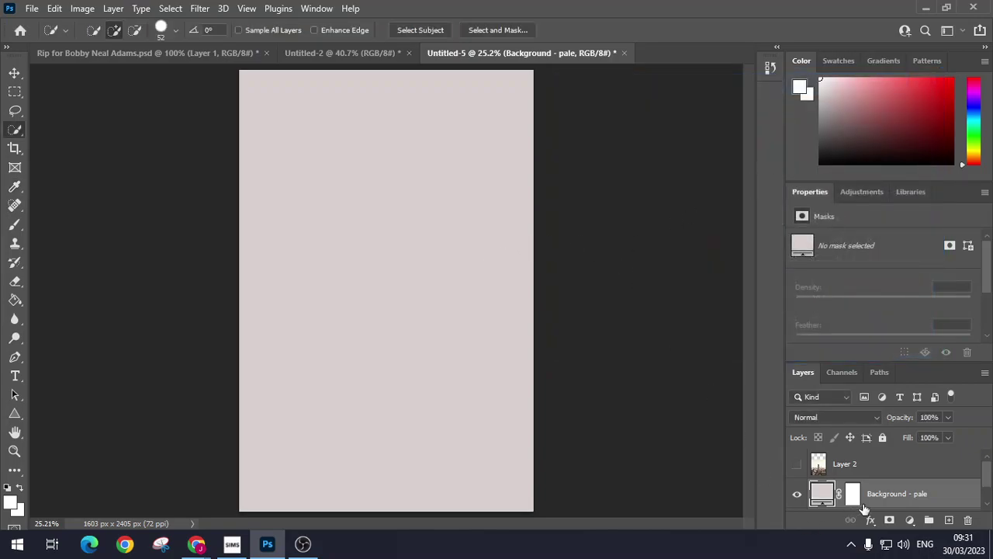
# Step: Reorder the layers so Layer 1 sits above Background - pale
pyautogui.scroll(-1, 917, 487)
pyautogui.moveTo(906, 466); pyautogui.dragTo(885, 506)
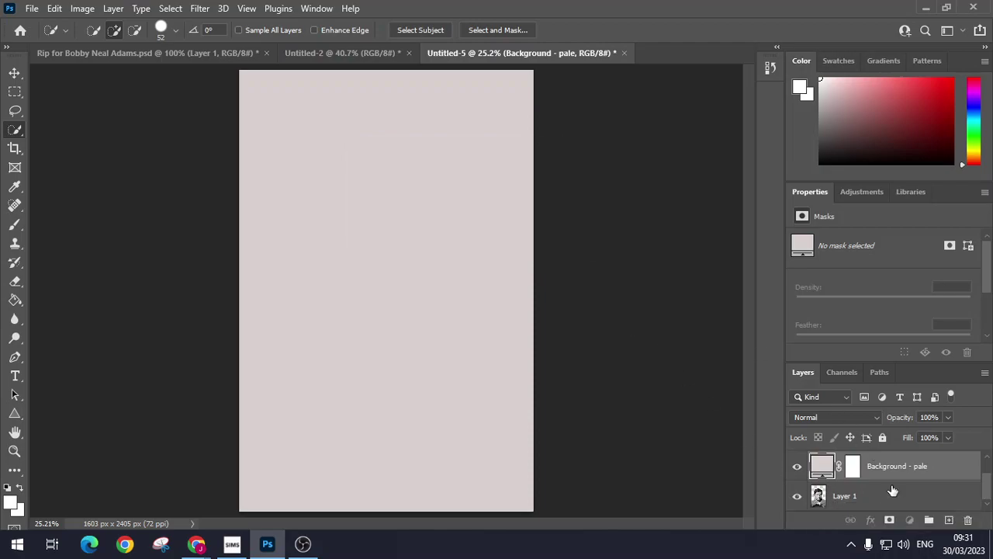
pyautogui.moveTo(891, 503); pyautogui.dragTo(892, 464)
pyautogui.scroll(1, 900, 496)
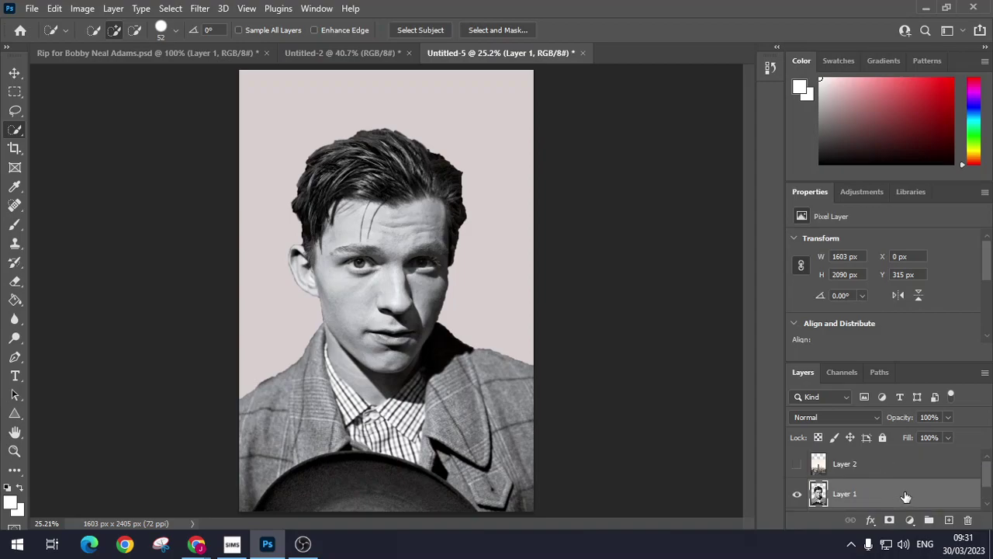
pyautogui.scroll(-1, 906, 497)
# Step: Select Layer 2, the skyline layer
pyautogui.click(913, 501)
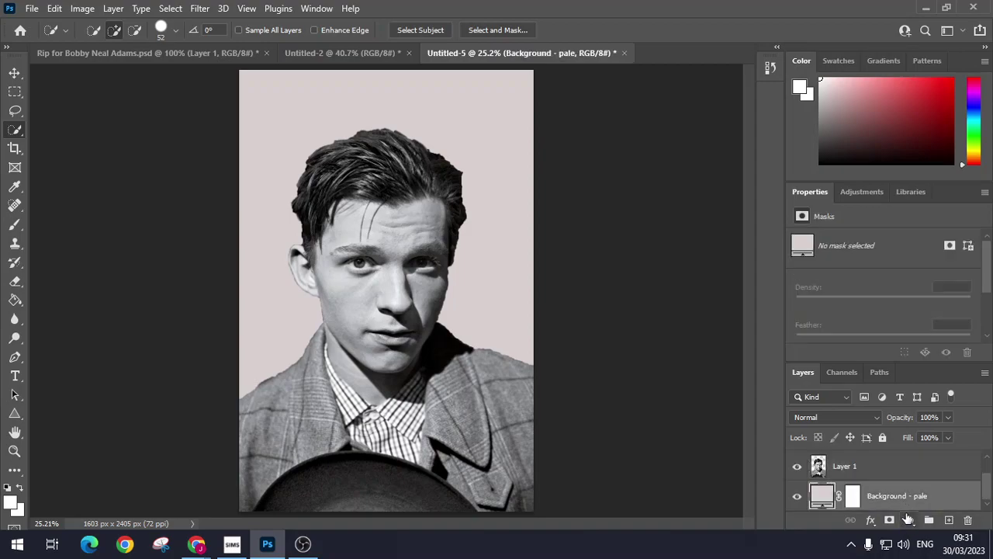
pyautogui.click(879, 466)
pyautogui.scroll(1, 896, 482)
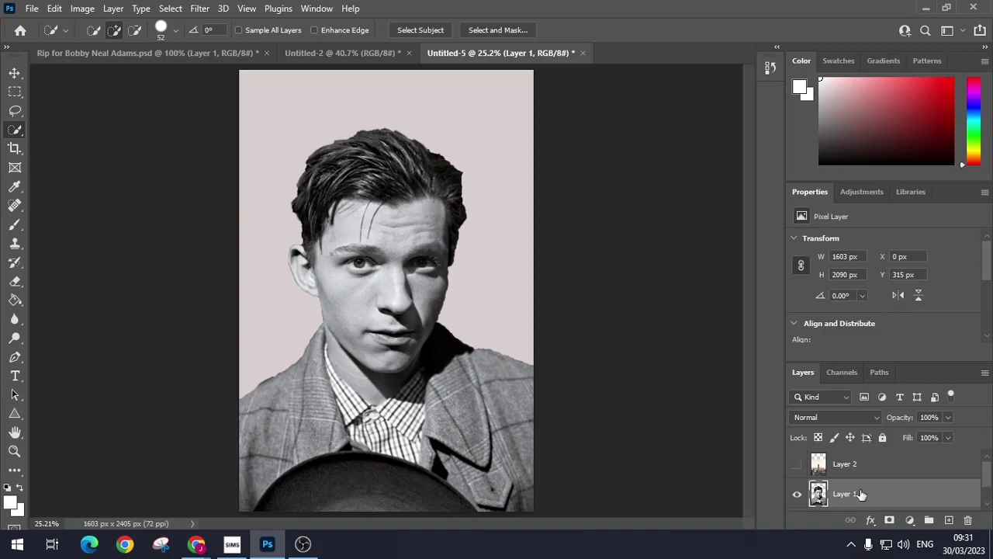
pyautogui.click(873, 473)
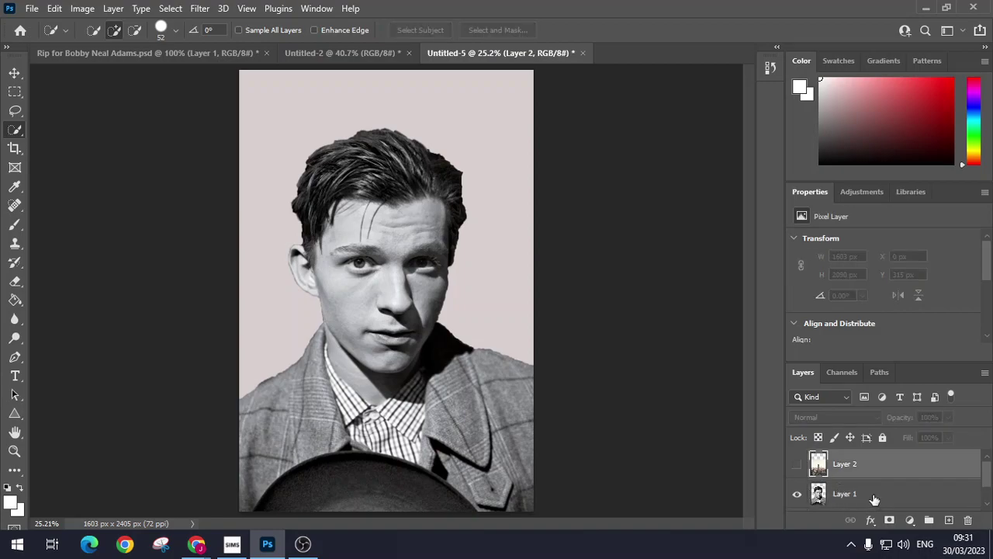
# Step: Show Layer 2's skyline, scale it to about 103.2%, and shift it upward
pyautogui.click(797, 465)
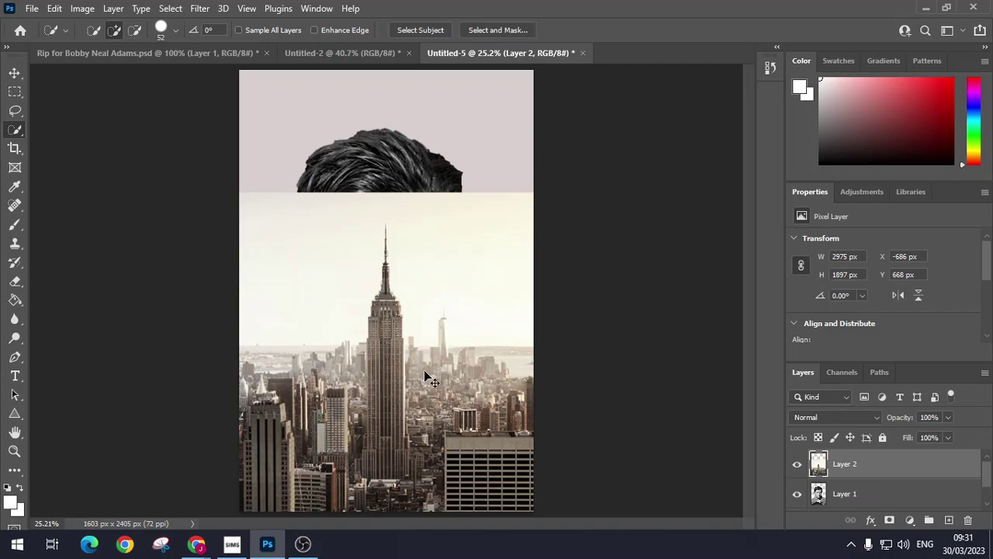
pyautogui.hotkey('ctrl', 't')
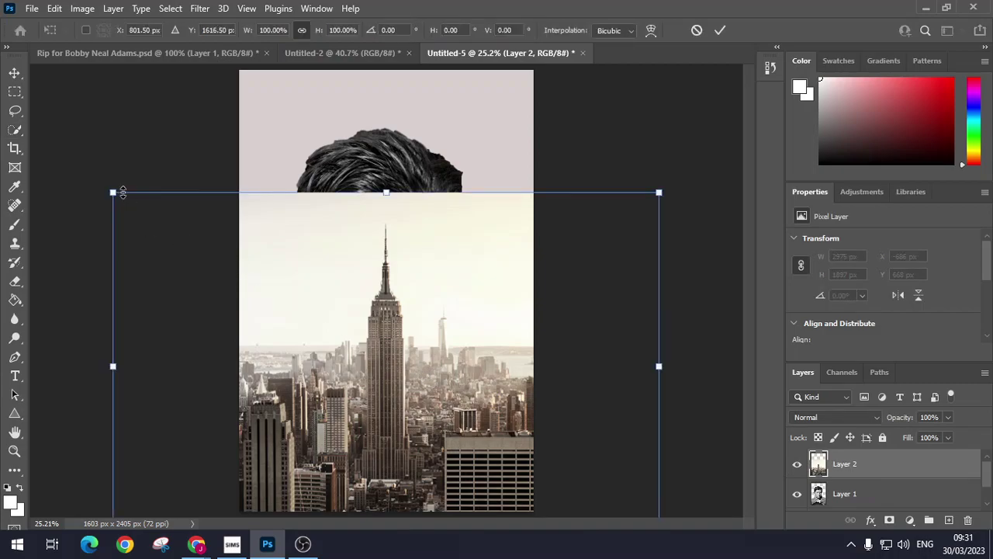
pyautogui.moveTo(113, 193); pyautogui.dragTo(96, 179)
pyautogui.moveTo(372, 281); pyautogui.dragTo(392, 258)
pyautogui.press('Return')
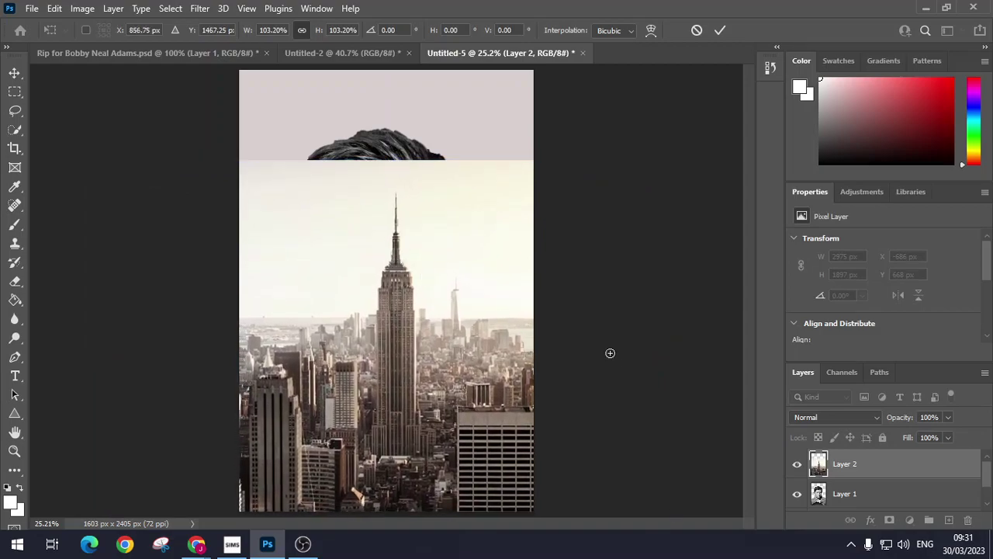
pyautogui.press('w')
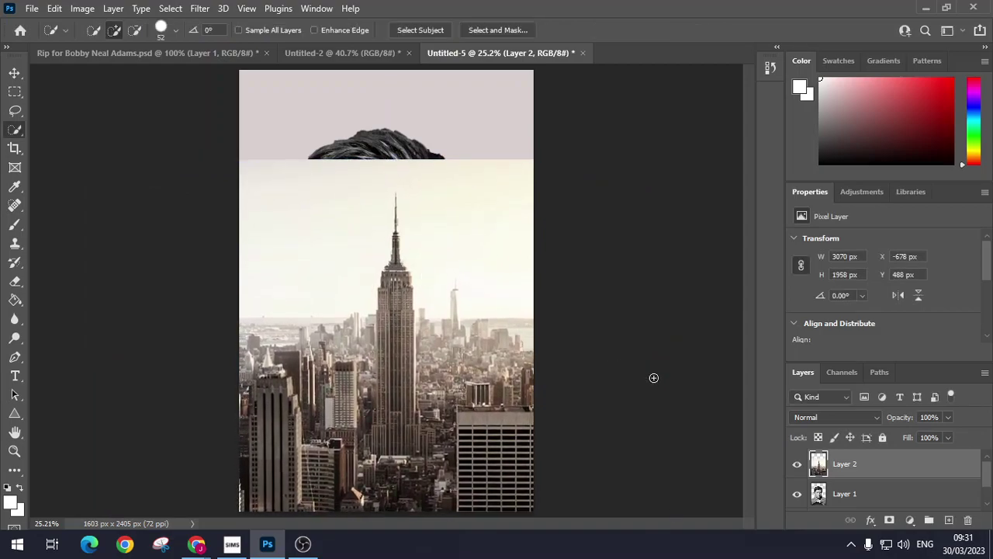
# Step: Clip Layer 2 to the portrait and move the skyline so the Empire State Building rises through the head
pyautogui.rightClick(918, 468)
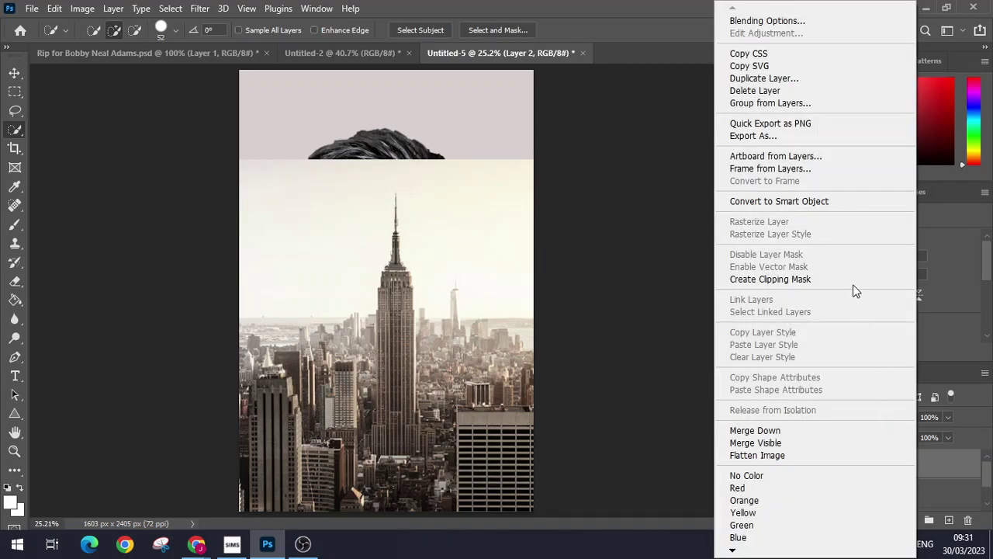
pyautogui.click(850, 279)
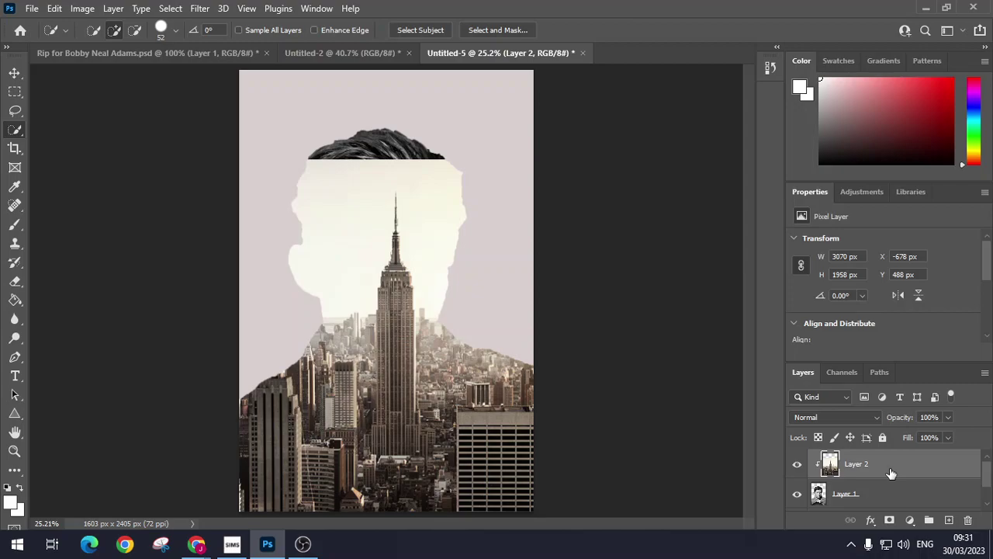
pyautogui.click(15, 73)
pyautogui.moveTo(411, 330)
pyautogui.mouseDown()
pyautogui.moveTo(399, 388)
pyautogui.moveTo(384, 261)
pyautogui.moveTo(419, 215)
pyautogui.moveTo(464, 307)
pyautogui.moveTo(415, 381)
pyautogui.moveTo(365, 272)
pyautogui.moveTo(478, 253)
pyautogui.moveTo(425, 342)
pyautogui.moveTo(409, 260)
pyautogui.moveTo(365, 227)
pyautogui.moveTo(417, 314)
pyautogui.moveTo(404, 324)
pyautogui.moveTo(413, 310)
pyautogui.mouseUp()
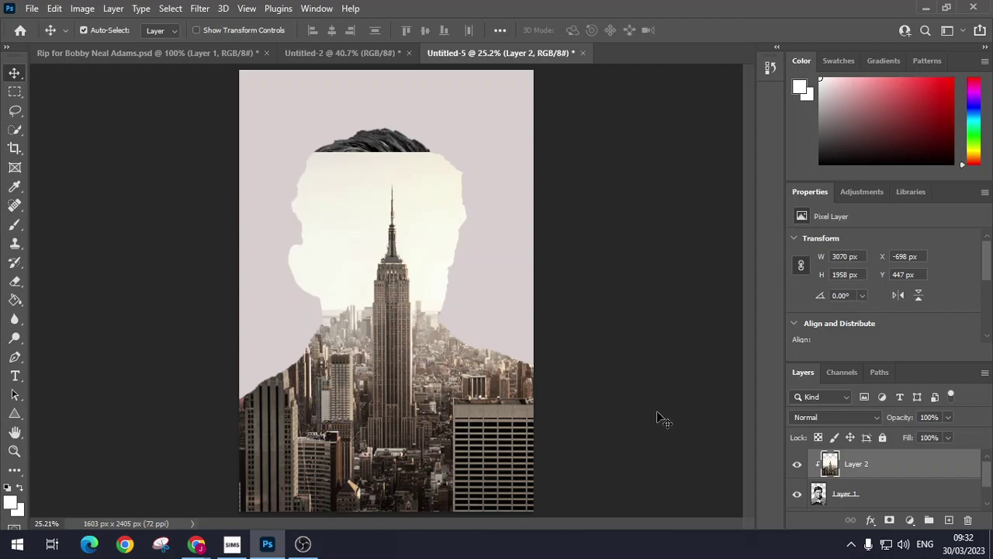
# Step: With the skyline layer selected, switch to the standard Eraser Tool
pyautogui.click(899, 495)
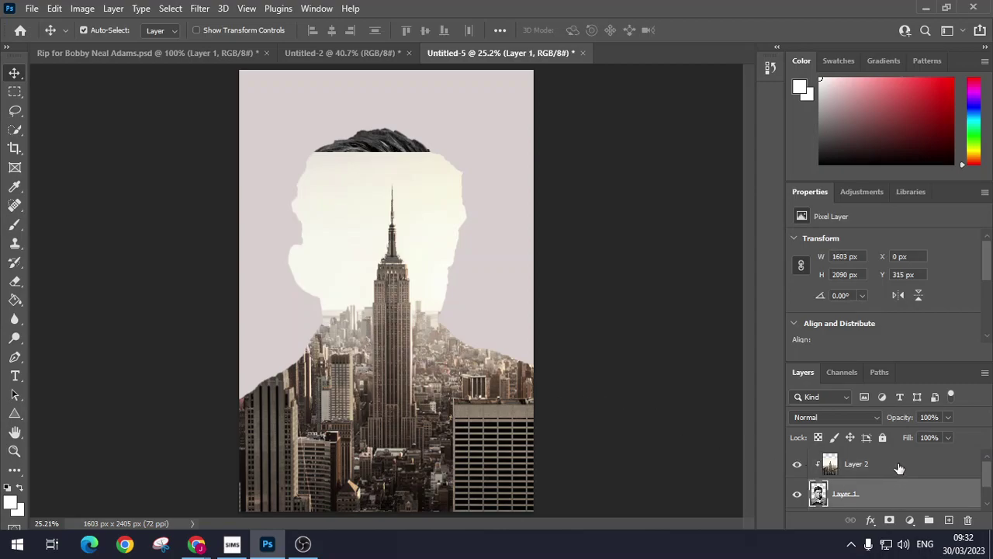
pyautogui.click(900, 467)
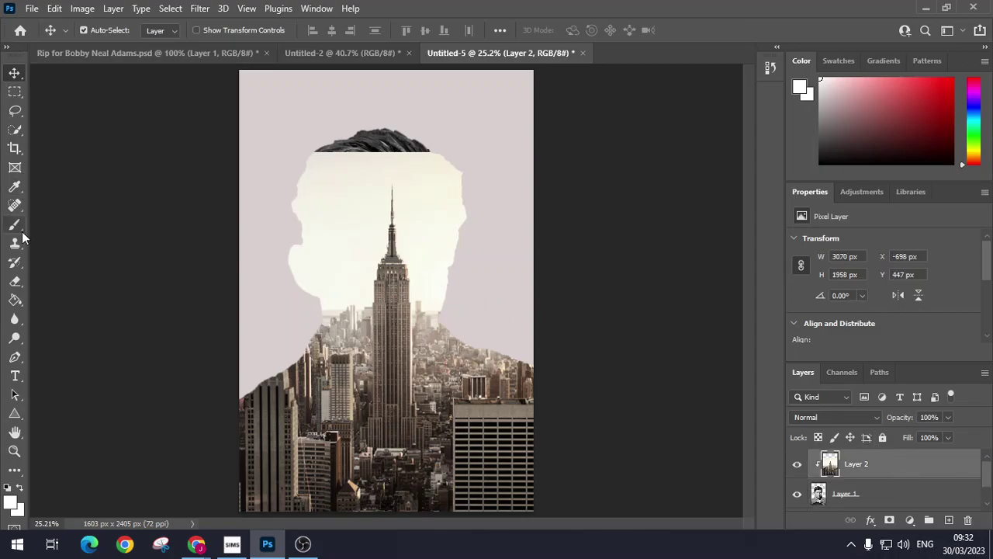
pyautogui.click(15, 205)
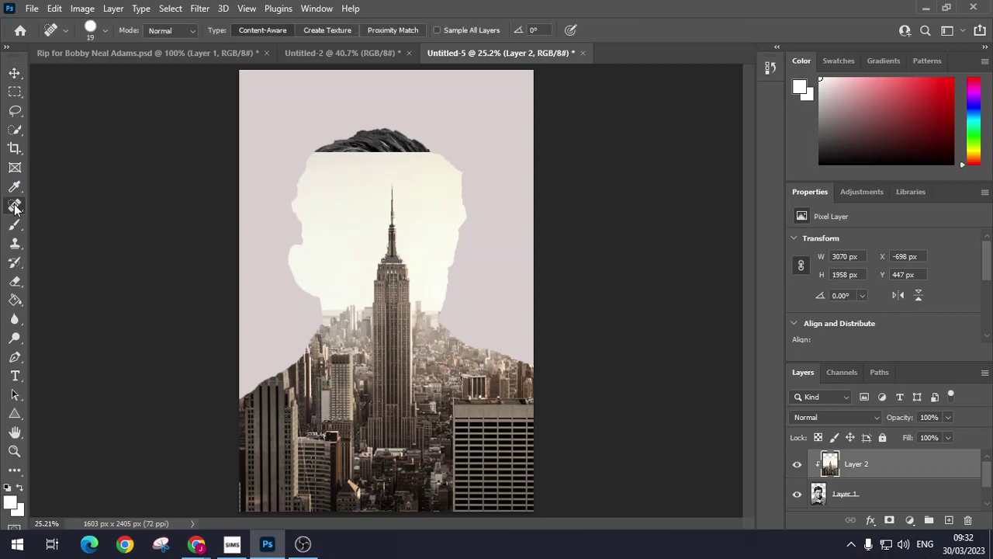
pyautogui.rightClick(15, 206)
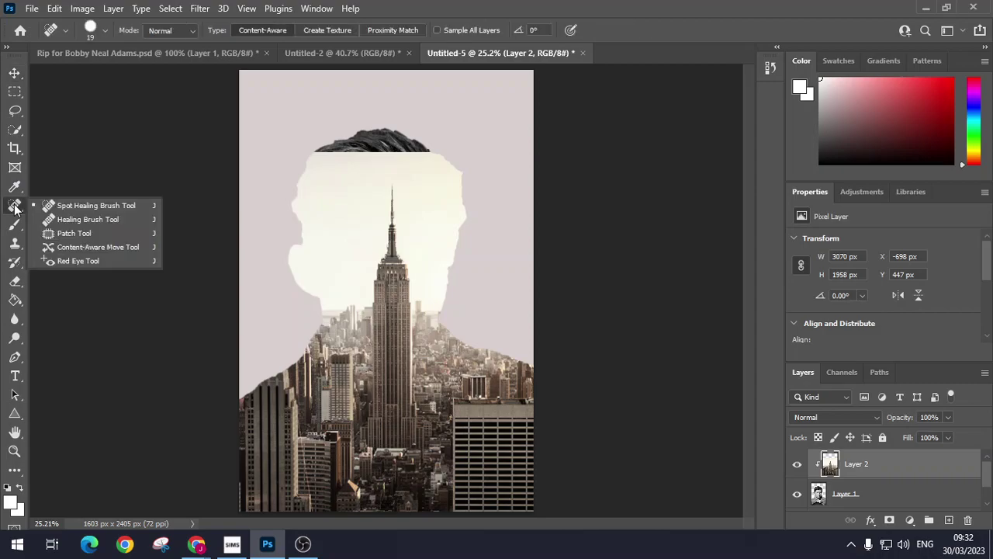
pyautogui.click(15, 281)
pyautogui.rightClick(15, 280)
pyautogui.click(84, 284)
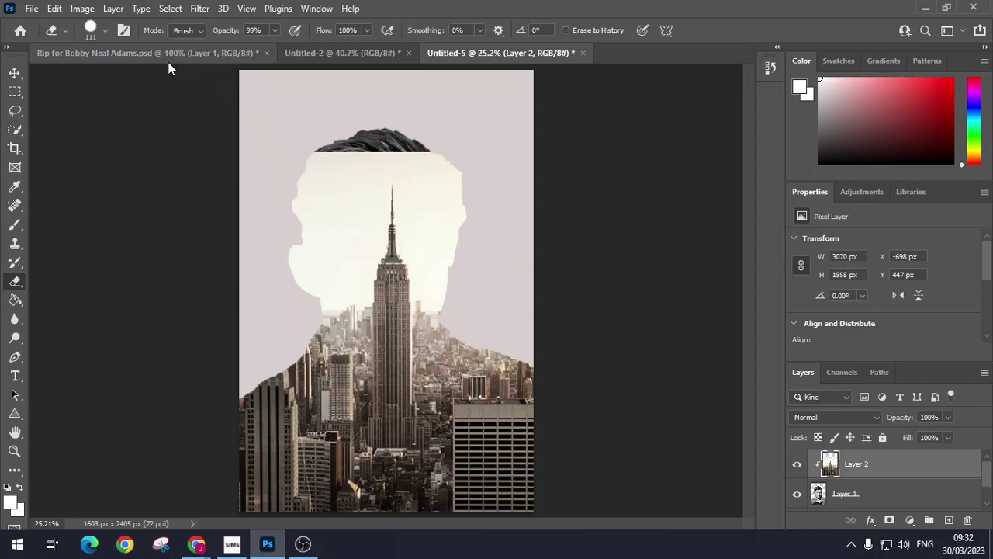
# Step: Choose the Soft Round brush at 171 px with 0% hardness
pyautogui.click(105, 31)
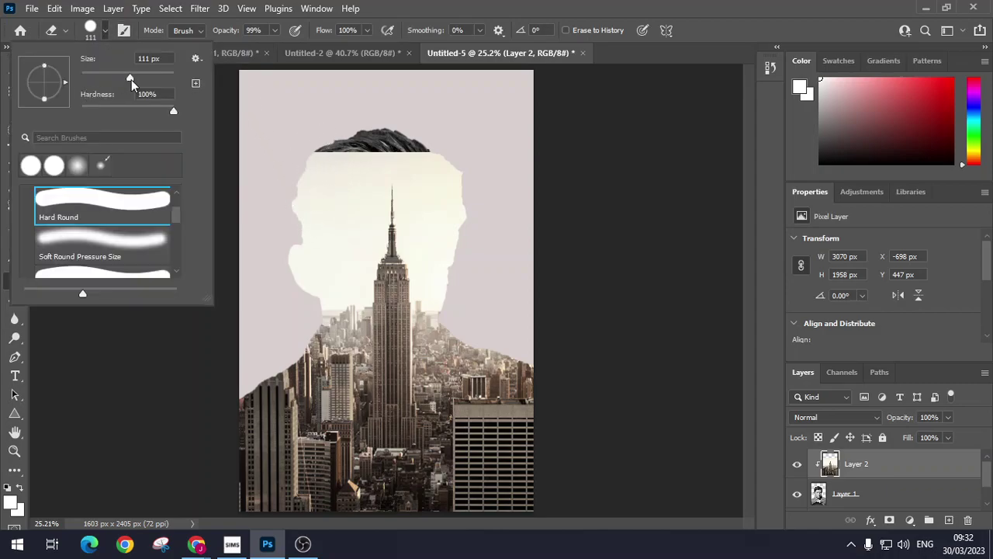
pyautogui.moveTo(131, 79); pyautogui.dragTo(147, 80)
pyautogui.click(112, 246)
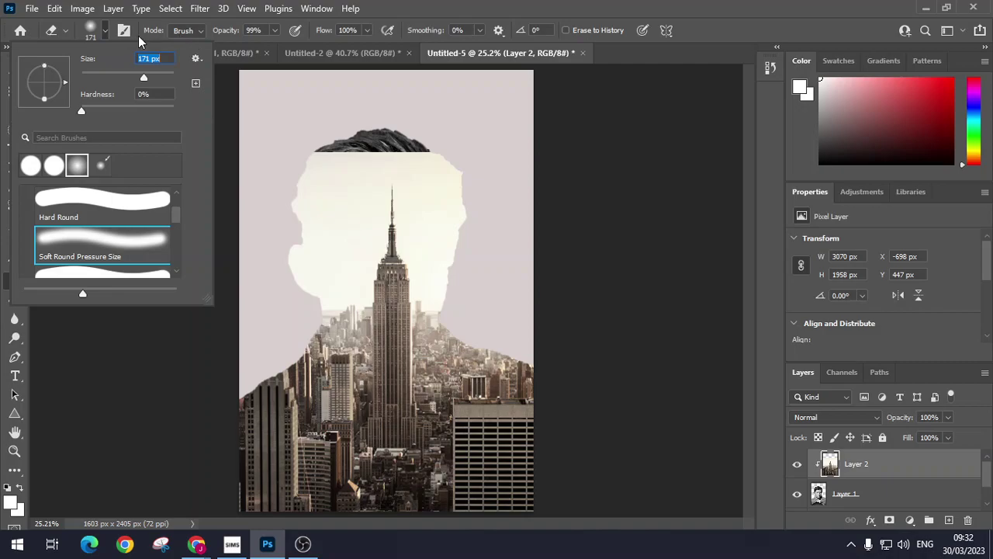
pyautogui.click(275, 29)
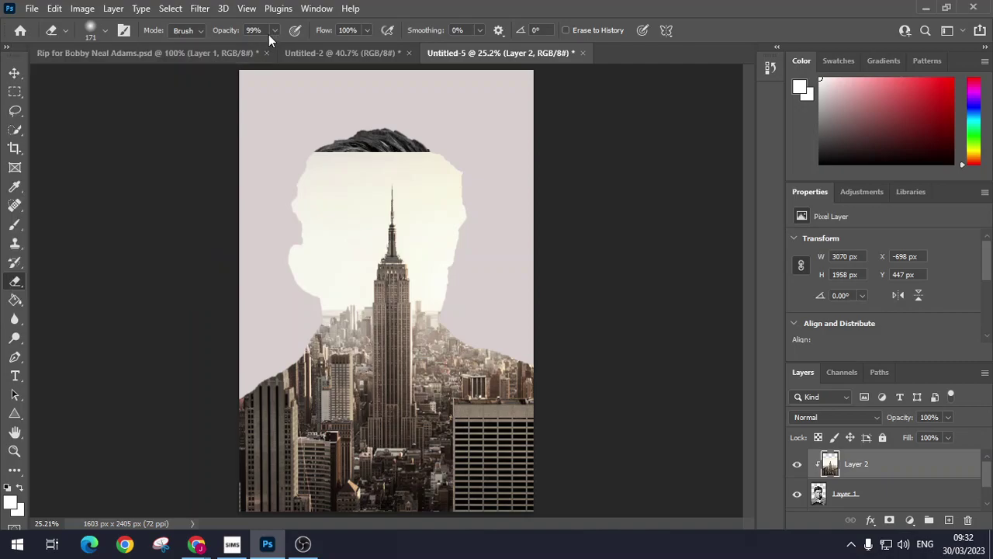
# Step: Lower the eraser opacity to about 14%
pyautogui.click(275, 30)
pyautogui.moveTo(217, 48); pyautogui.dragTo(218, 48)
pyautogui.click(237, 412)
# Step: Faintly erase the shoulder, surrounding buildings and the area around the tower to reveal the face
pyautogui.moveTo(251, 400)
pyautogui.mouseDown()
pyautogui.moveTo(297, 351)
pyautogui.moveTo(336, 373)
pyautogui.mouseUp()
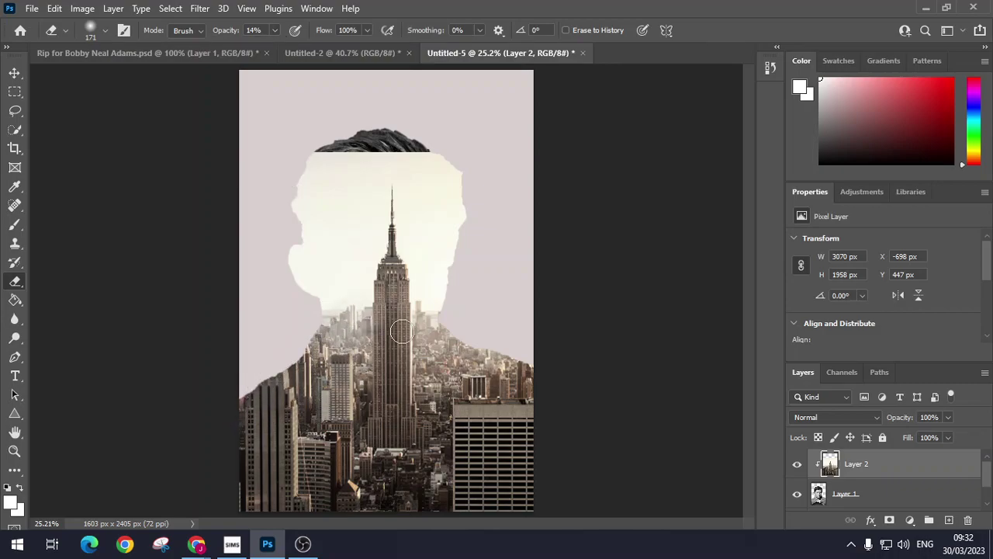
pyautogui.moveTo(401, 332)
pyautogui.mouseDown()
pyautogui.moveTo(448, 332)
pyautogui.moveTo(447, 354)
pyautogui.moveTo(426, 337)
pyautogui.mouseUp()
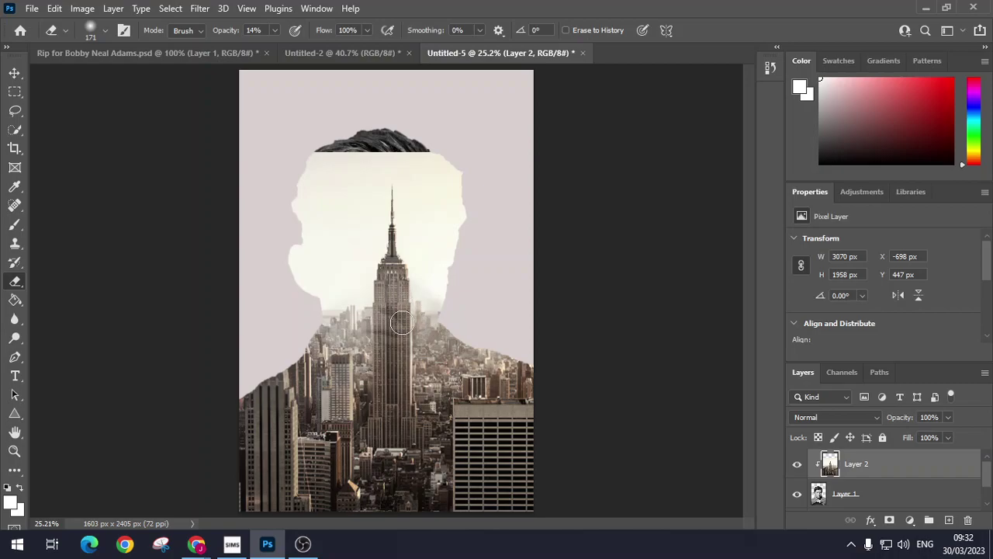
pyautogui.moveTo(402, 322)
pyautogui.mouseDown()
pyautogui.moveTo(437, 367)
pyautogui.moveTo(459, 338)
pyautogui.moveTo(464, 379)
pyautogui.moveTo(468, 362)
pyautogui.moveTo(512, 362)
pyautogui.moveTo(409, 432)
pyautogui.moveTo(364, 412)
pyautogui.moveTo(373, 389)
pyautogui.moveTo(373, 402)
pyautogui.moveTo(317, 446)
pyautogui.moveTo(291, 451)
pyautogui.moveTo(284, 410)
pyautogui.mouseUp()
pyautogui.moveTo(238, 464)
pyautogui.mouseDown()
pyautogui.moveTo(287, 420)
pyautogui.moveTo(263, 495)
pyautogui.mouseUp()
pyautogui.moveTo(421, 463)
pyautogui.mouseDown()
pyautogui.moveTo(448, 479)
pyautogui.moveTo(455, 506)
pyautogui.moveTo(465, 485)
pyautogui.moveTo(501, 464)
pyautogui.moveTo(544, 489)
pyautogui.moveTo(427, 500)
pyautogui.mouseUp()
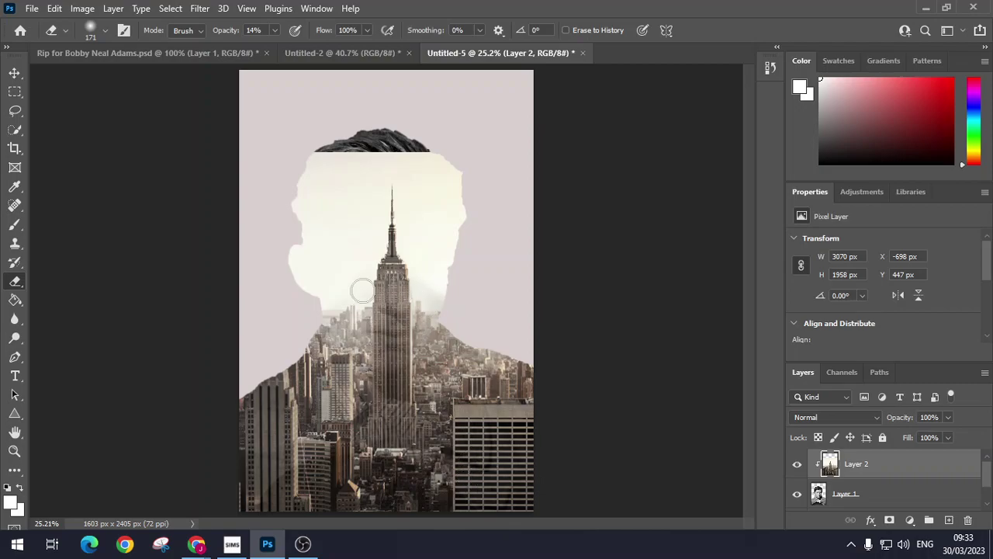
pyautogui.moveTo(430, 286)
pyautogui.mouseDown()
pyautogui.moveTo(395, 276)
pyautogui.moveTo(383, 329)
pyautogui.moveTo(444, 301)
pyautogui.moveTo(422, 268)
pyautogui.moveTo(388, 269)
pyautogui.moveTo(346, 299)
pyautogui.moveTo(379, 254)
pyautogui.moveTo(361, 305)
pyautogui.moveTo(374, 257)
pyautogui.moveTo(348, 299)
pyautogui.moveTo(378, 252)
pyautogui.moveTo(337, 292)
pyautogui.moveTo(363, 261)
pyautogui.moveTo(345, 257)
pyautogui.moveTo(365, 301)
pyautogui.moveTo(352, 260)
pyautogui.moveTo(297, 263)
pyautogui.moveTo(312, 289)
pyautogui.moveTo(372, 219)
pyautogui.moveTo(414, 244)
pyautogui.moveTo(466, 250)
pyautogui.moveTo(474, 243)
pyautogui.moveTo(447, 250)
pyautogui.moveTo(471, 179)
pyautogui.moveTo(405, 216)
pyautogui.moveTo(369, 218)
pyautogui.moveTo(421, 160)
pyautogui.moveTo(381, 166)
pyautogui.moveTo(332, 206)
pyautogui.moveTo(291, 217)
pyautogui.moveTo(298, 162)
pyautogui.mouseUp()
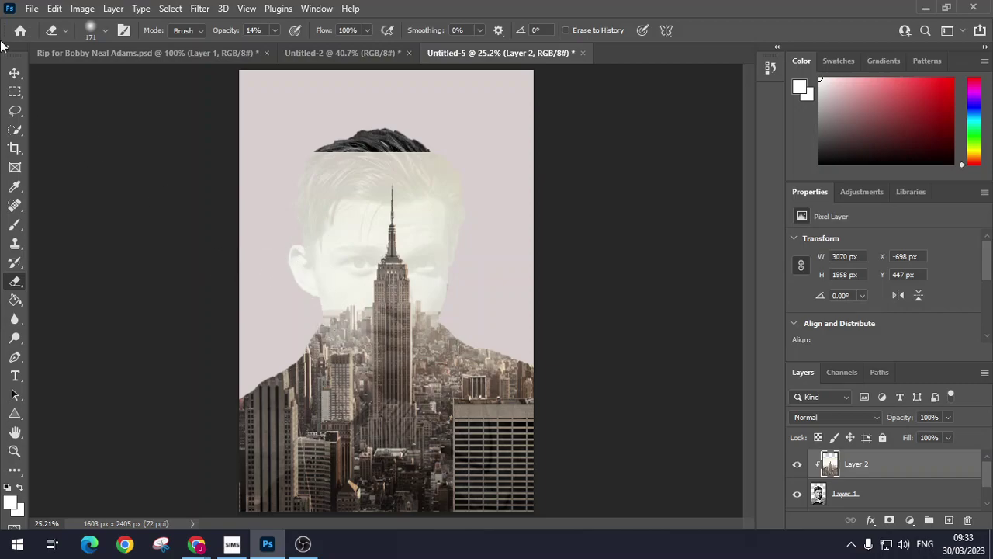
# Step: Raise eraser opacity to 26% and reveal the hair along the head's left edge
pyautogui.click(274, 30)
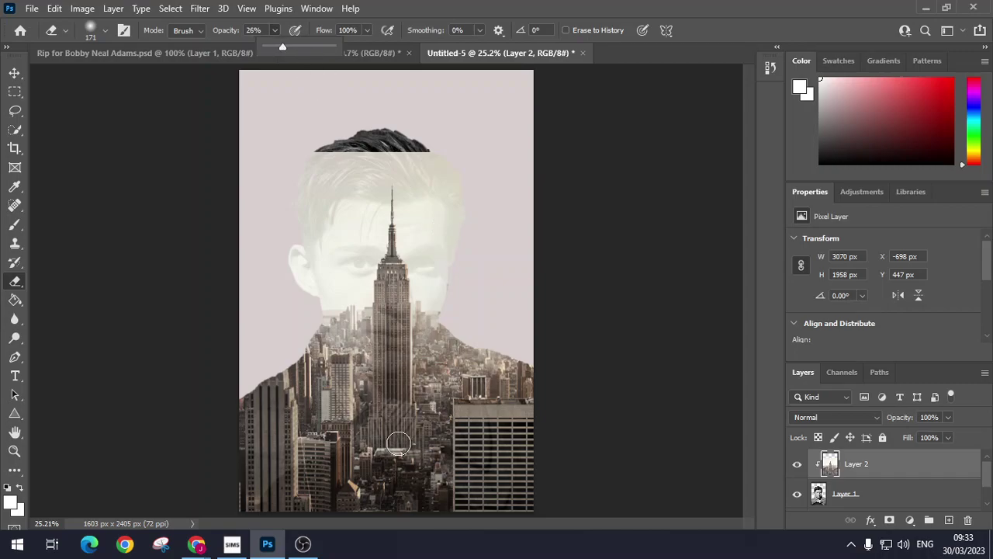
pyautogui.scroll(5, 345, 351)
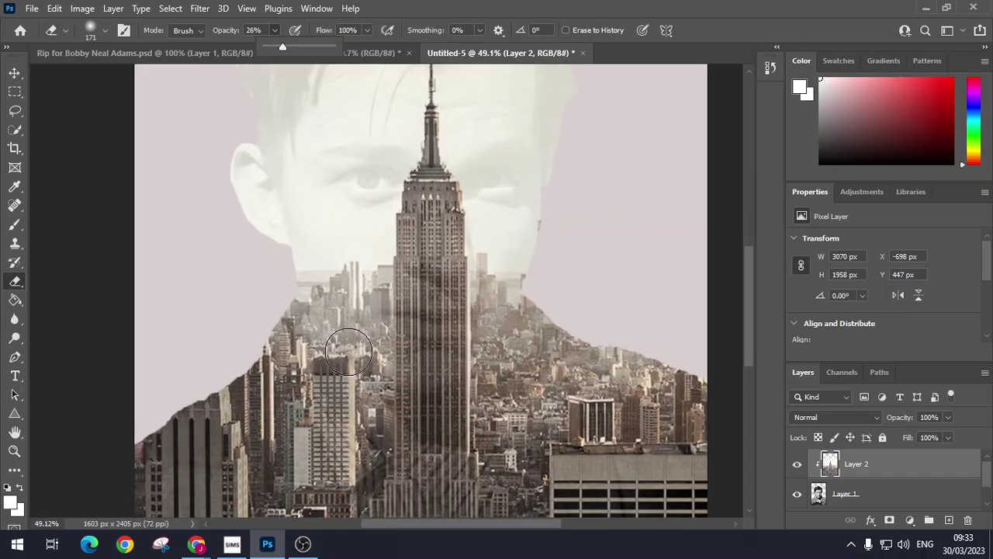
pyautogui.scroll(1, 347, 352)
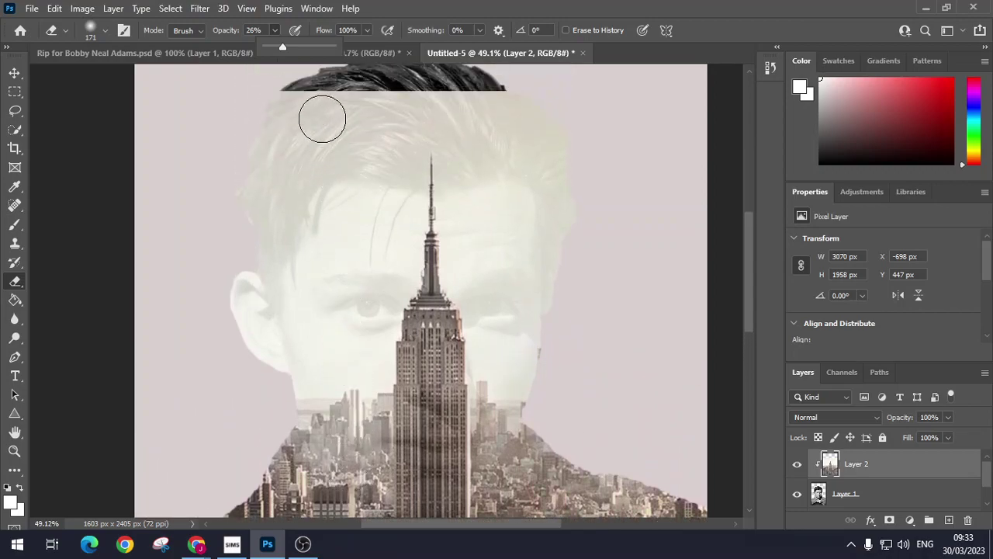
pyautogui.moveTo(263, 139)
pyautogui.mouseDown()
pyautogui.moveTo(250, 172)
pyautogui.moveTo(256, 231)
pyautogui.moveTo(245, 278)
pyautogui.moveTo(307, 132)
pyautogui.moveTo(362, 98)
pyautogui.moveTo(454, 97)
pyautogui.moveTo(339, 96)
pyautogui.moveTo(493, 93)
pyautogui.moveTo(544, 116)
pyautogui.moveTo(442, 85)
pyautogui.moveTo(570, 142)
pyautogui.moveTo(493, 135)
pyautogui.moveTo(427, 146)
pyautogui.moveTo(389, 135)
pyautogui.moveTo(433, 163)
pyautogui.moveTo(508, 136)
pyautogui.moveTo(572, 137)
pyautogui.moveTo(574, 164)
pyautogui.moveTo(534, 137)
pyautogui.moveTo(562, 176)
pyautogui.moveTo(570, 300)
pyautogui.moveTo(548, 140)
pyautogui.moveTo(506, 99)
pyautogui.moveTo(291, 97)
pyautogui.moveTo(240, 175)
pyautogui.moveTo(259, 145)
pyautogui.moveTo(305, 114)
pyautogui.moveTo(253, 205)
pyautogui.moveTo(227, 354)
pyautogui.moveTo(236, 380)
pyautogui.moveTo(300, 375)
pyautogui.mouseUp()
# Step: Erase to reveal the right cheek, temple, forehead and jaw across the tower
pyautogui.scroll(-3, 305, 372)
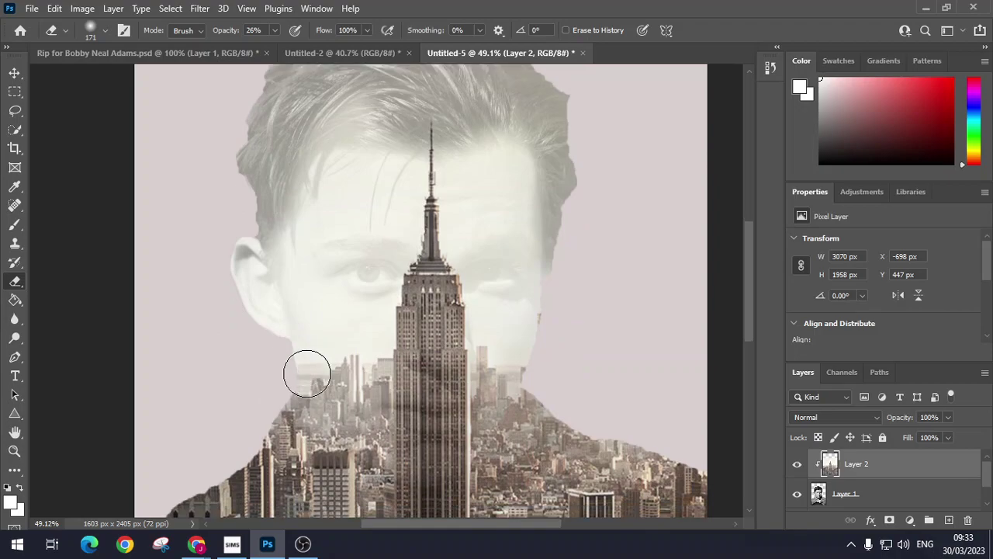
pyautogui.moveTo(571, 315)
pyautogui.mouseDown()
pyautogui.moveTo(543, 213)
pyautogui.moveTo(514, 224)
pyautogui.moveTo(491, 261)
pyautogui.moveTo(475, 246)
pyautogui.moveTo(464, 160)
pyautogui.moveTo(482, 131)
pyautogui.moveTo(515, 137)
pyautogui.moveTo(526, 209)
pyautogui.moveTo(534, 125)
pyautogui.moveTo(507, 99)
pyautogui.moveTo(480, 92)
pyautogui.moveTo(477, 137)
pyautogui.moveTo(495, 211)
pyautogui.moveTo(493, 327)
pyautogui.moveTo(515, 342)
pyautogui.moveTo(547, 248)
pyautogui.moveTo(539, 340)
pyautogui.mouseUp()
pyautogui.scroll(-2, 605, 341)
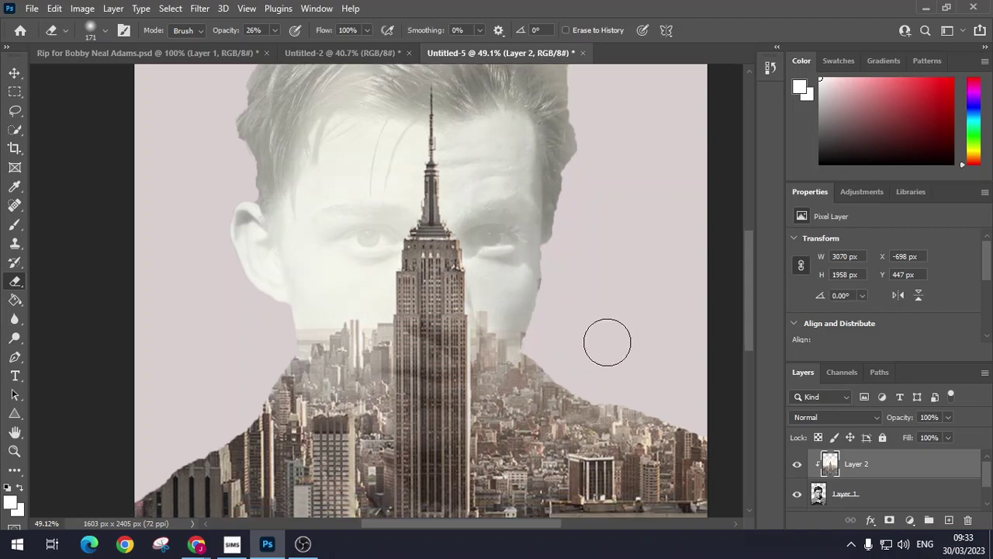
pyautogui.moveTo(558, 266)
pyautogui.mouseDown()
pyautogui.moveTo(458, 287)
pyautogui.moveTo(436, 306)
pyautogui.moveTo(440, 358)
pyautogui.moveTo(465, 288)
pyautogui.moveTo(512, 259)
pyautogui.moveTo(492, 323)
pyautogui.moveTo(446, 374)
pyautogui.moveTo(512, 240)
pyautogui.moveTo(477, 361)
pyautogui.moveTo(564, 169)
pyautogui.mouseUp()
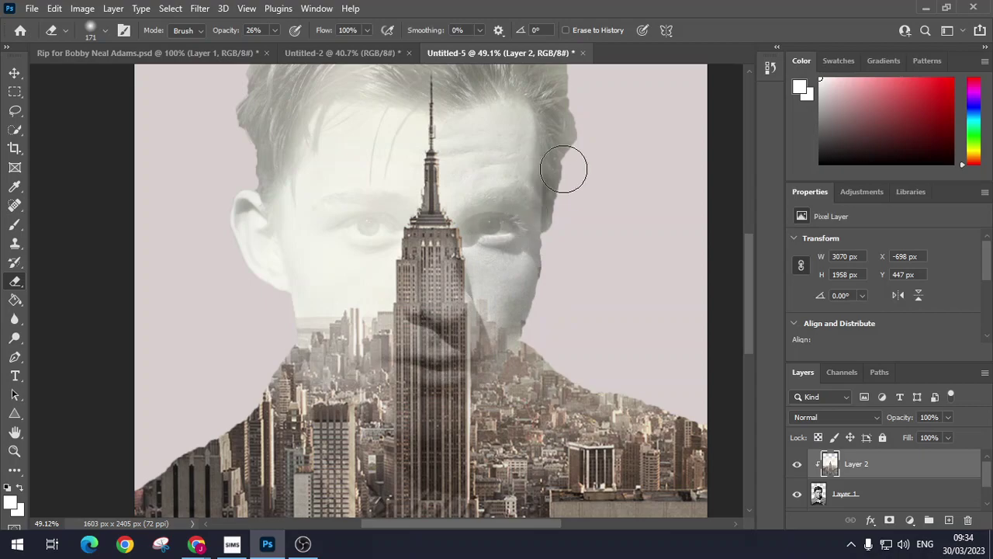
# Step: Set the eraser to 42% opacity and erase the skyline over the hair on the right and top of the head
pyautogui.click(276, 29)
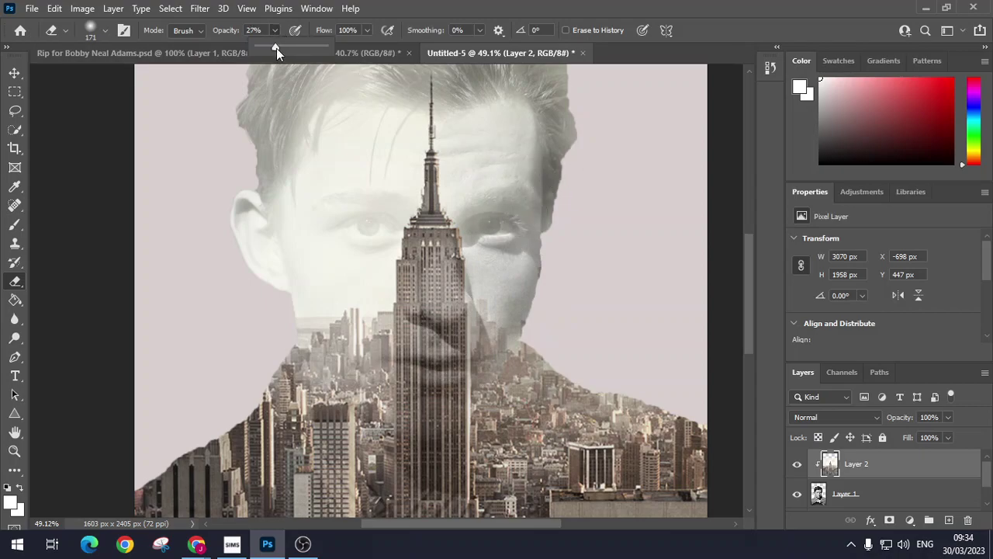
pyautogui.moveTo(276, 48); pyautogui.dragTo(285, 48)
pyautogui.moveTo(604, 244)
pyautogui.mouseDown()
pyautogui.moveTo(591, 219)
pyautogui.moveTo(571, 228)
pyautogui.moveTo(563, 212)
pyautogui.moveTo(565, 100)
pyautogui.mouseUp()
pyautogui.scroll(3, 594, 243)
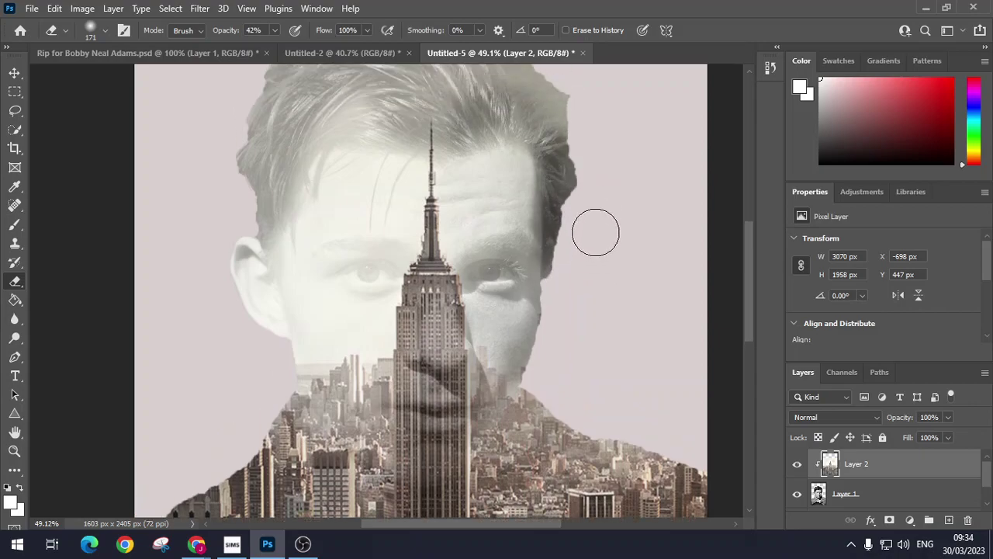
pyautogui.scroll(3, 595, 232)
pyautogui.moveTo(592, 224)
pyautogui.mouseDown()
pyautogui.moveTo(542, 147)
pyautogui.moveTo(508, 116)
pyautogui.moveTo(454, 100)
pyautogui.moveTo(282, 108)
pyautogui.moveTo(249, 139)
pyautogui.moveTo(311, 91)
pyautogui.moveTo(501, 92)
pyautogui.moveTo(313, 119)
pyautogui.moveTo(257, 180)
pyautogui.moveTo(247, 209)
pyautogui.moveTo(275, 177)
pyautogui.moveTo(234, 337)
pyautogui.moveTo(239, 381)
pyautogui.moveTo(222, 324)
pyautogui.moveTo(252, 388)
pyautogui.moveTo(231, 313)
pyautogui.moveTo(232, 214)
pyautogui.moveTo(280, 140)
pyautogui.moveTo(243, 250)
pyautogui.moveTo(289, 122)
pyautogui.moveTo(334, 110)
pyautogui.moveTo(347, 115)
pyautogui.moveTo(318, 136)
pyautogui.moveTo(390, 156)
pyautogui.moveTo(347, 141)
pyautogui.moveTo(296, 158)
pyautogui.moveTo(254, 246)
pyautogui.moveTo(317, 132)
pyautogui.moveTo(465, 128)
pyautogui.mouseUp()
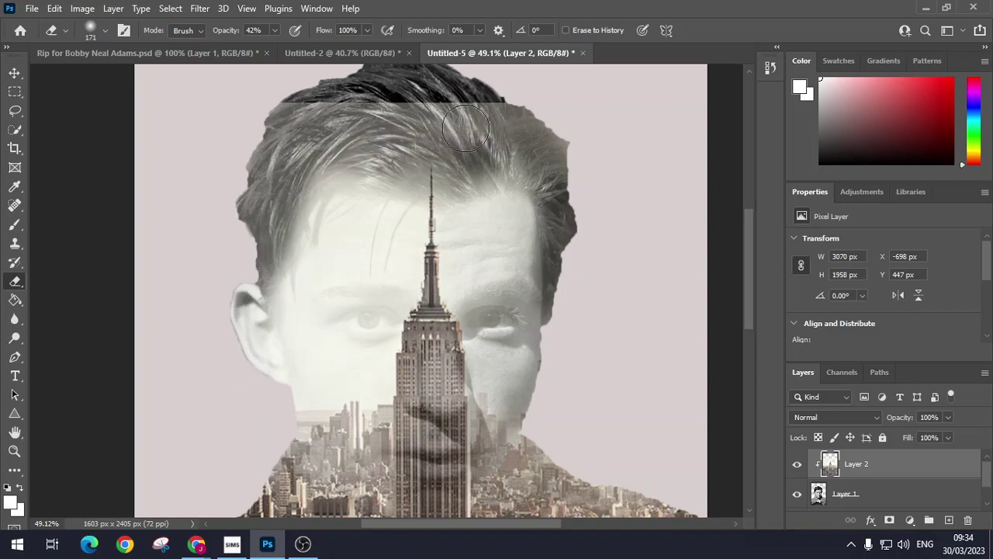
pyautogui.scroll(-2, 616, 311)
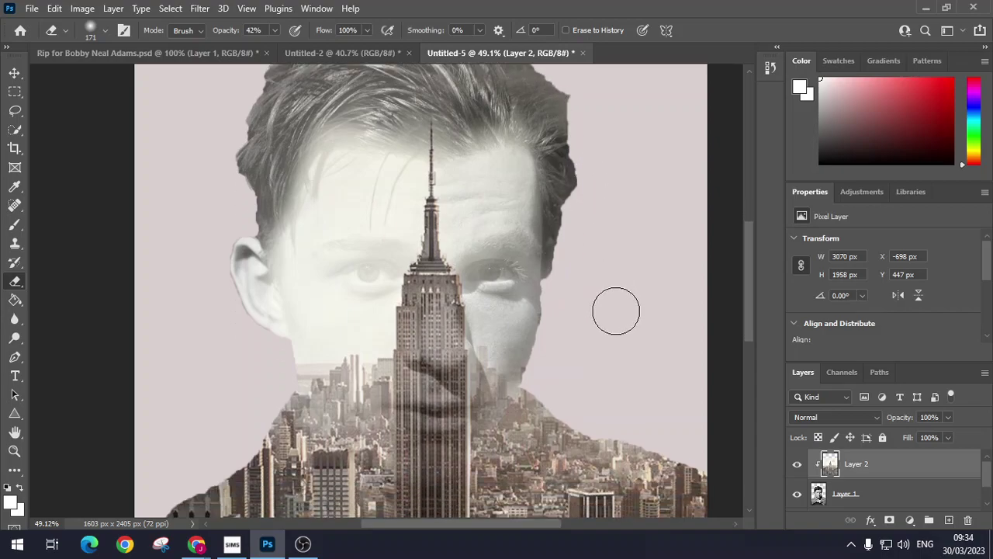
pyautogui.scroll(-2, 616, 311)
pyautogui.moveTo(574, 269)
pyautogui.mouseDown()
pyautogui.moveTo(502, 233)
pyautogui.moveTo(437, 253)
pyautogui.moveTo(456, 410)
pyautogui.moveTo(463, 334)
pyautogui.moveTo(471, 398)
pyautogui.moveTo(506, 310)
pyautogui.moveTo(464, 392)
pyautogui.moveTo(454, 390)
pyautogui.moveTo(457, 231)
pyautogui.moveTo(486, 201)
pyautogui.moveTo(509, 296)
pyautogui.moveTo(514, 251)
pyautogui.moveTo(495, 190)
pyautogui.moveTo(462, 235)
pyautogui.moveTo(406, 233)
pyautogui.moveTo(395, 255)
pyautogui.moveTo(397, 231)
pyautogui.moveTo(375, 230)
pyautogui.moveTo(360, 243)
pyautogui.moveTo(402, 273)
pyautogui.moveTo(386, 273)
pyautogui.moveTo(434, 318)
pyautogui.mouseUp()
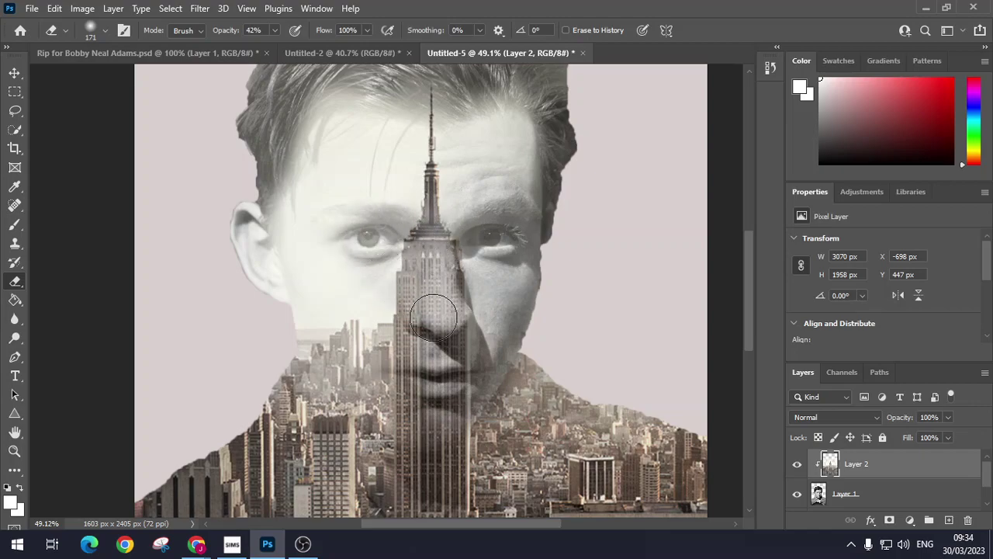
# Step: Raise the eraser to 62% opacity and fade the skyline from the chin toward the lips
pyautogui.click(274, 29)
pyautogui.moveTo(280, 45); pyautogui.dragTo(287, 45)
pyautogui.scroll(-2, 557, 248)
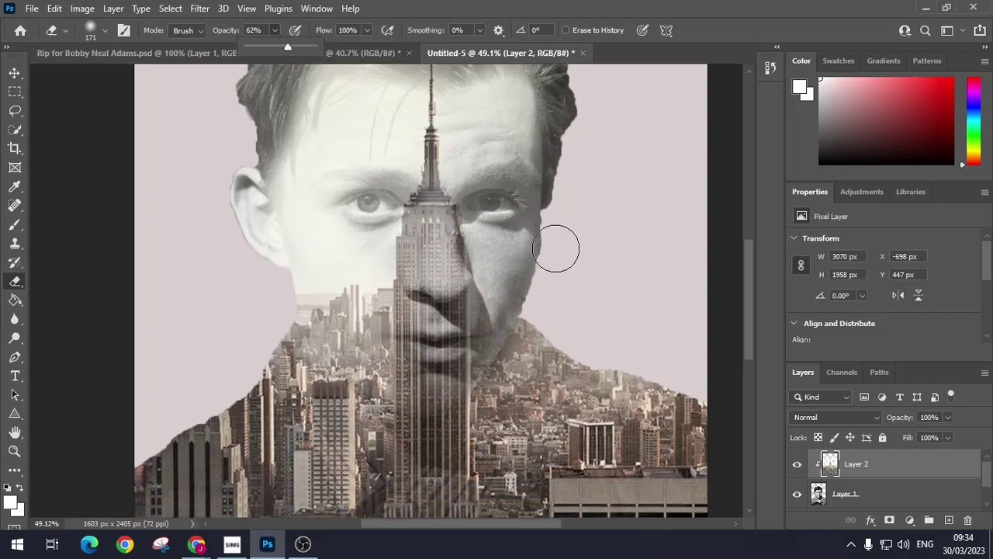
pyautogui.scroll(5, 516, 279)
pyautogui.scroll(-2, 507, 272)
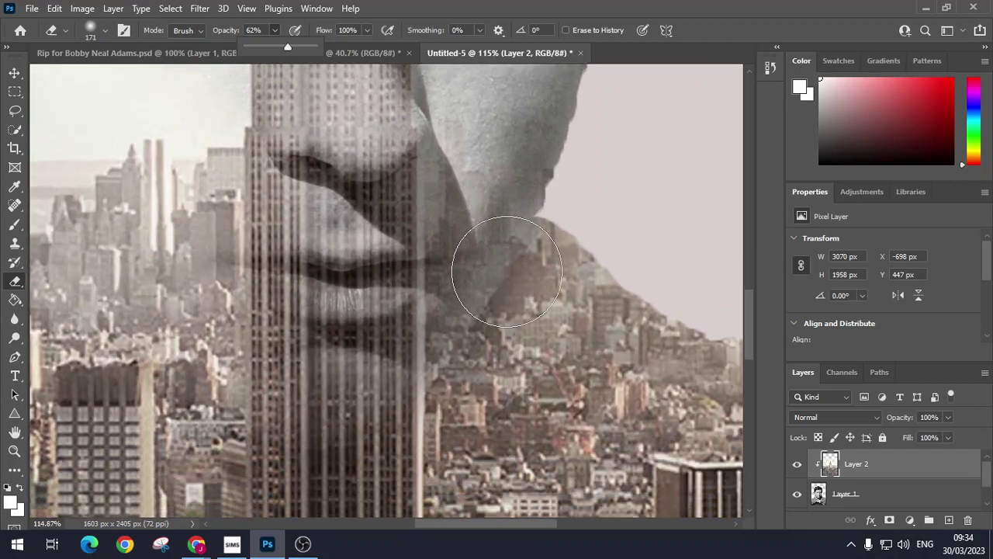
pyautogui.moveTo(488, 136)
pyautogui.mouseDown()
pyautogui.moveTo(422, 267)
pyautogui.moveTo(347, 332)
pyautogui.moveTo(315, 337)
pyautogui.moveTo(215, 277)
pyautogui.moveTo(251, 325)
pyautogui.moveTo(312, 349)
pyautogui.moveTo(300, 238)
pyautogui.moveTo(273, 270)
pyautogui.moveTo(365, 257)
pyautogui.moveTo(354, 274)
pyautogui.moveTo(412, 259)
pyautogui.moveTo(402, 204)
pyautogui.moveTo(373, 191)
pyautogui.moveTo(372, 201)
pyautogui.moveTo(389, 188)
pyautogui.moveTo(357, 161)
pyautogui.moveTo(341, 167)
pyautogui.moveTo(405, 154)
pyautogui.moveTo(452, 203)
pyautogui.mouseUp()
pyautogui.scroll(-5, 453, 203)
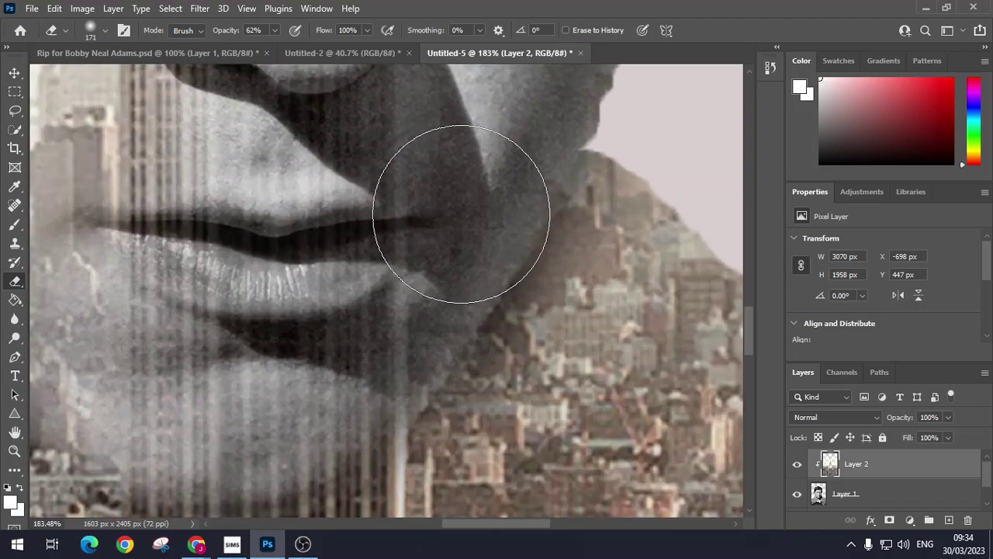
pyautogui.scroll(2, 470, 211)
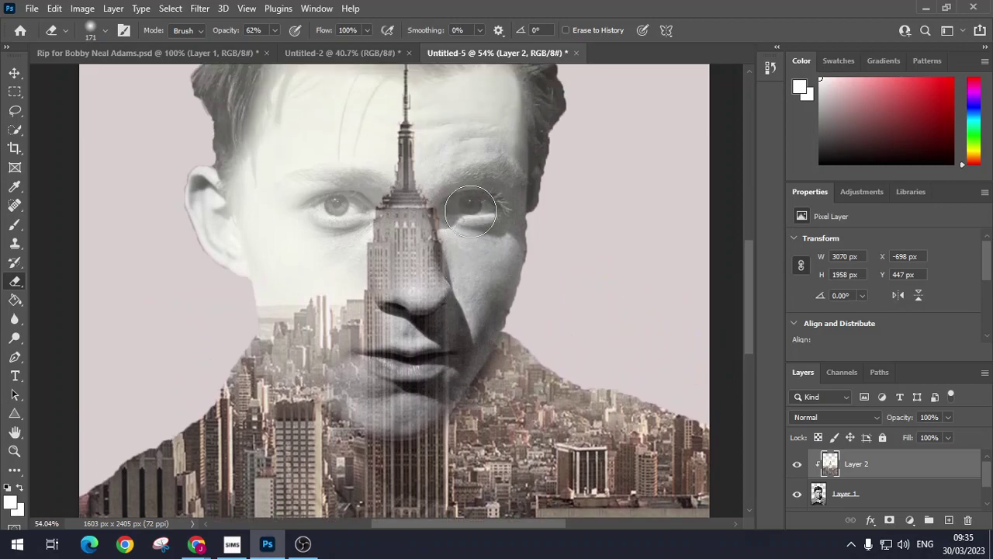
# Step: Erase the skyline over the right eye and the face from the nose up to the brow
pyautogui.moveTo(472, 228)
pyautogui.mouseDown()
pyautogui.moveTo(478, 205)
pyautogui.moveTo(484, 222)
pyautogui.moveTo(464, 210)
pyautogui.moveTo(487, 220)
pyautogui.moveTo(479, 263)
pyautogui.moveTo(440, 307)
pyautogui.moveTo(466, 248)
pyautogui.moveTo(463, 195)
pyautogui.moveTo(455, 203)
pyautogui.moveTo(476, 187)
pyautogui.moveTo(481, 159)
pyautogui.moveTo(468, 158)
pyautogui.moveTo(489, 116)
pyautogui.mouseUp()
pyautogui.moveTo(436, 250)
pyautogui.mouseDown()
pyautogui.moveTo(426, 234)
pyautogui.moveTo(431, 187)
pyautogui.moveTo(481, 155)
pyautogui.mouseUp()
pyautogui.scroll(-2, 591, 268)
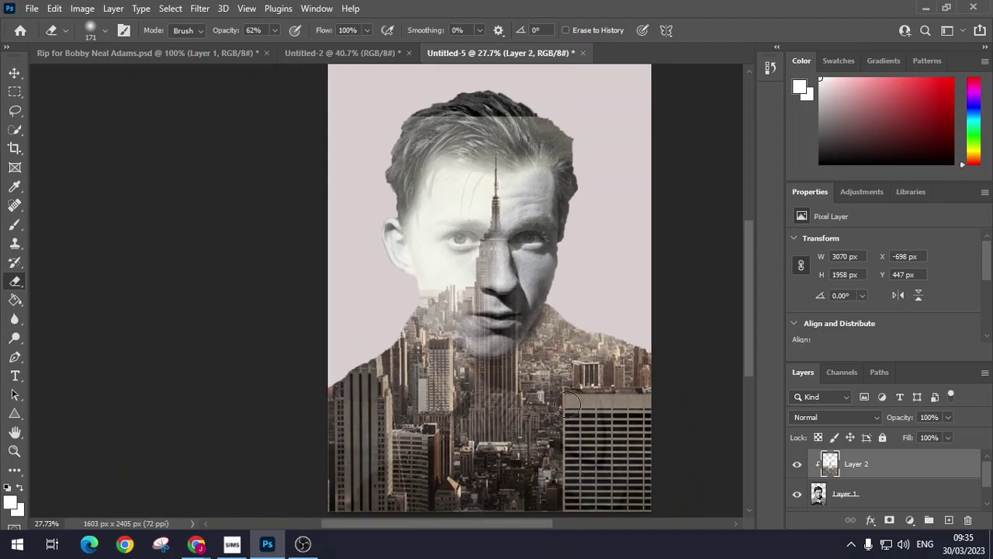
pyautogui.scroll(4, 569, 403)
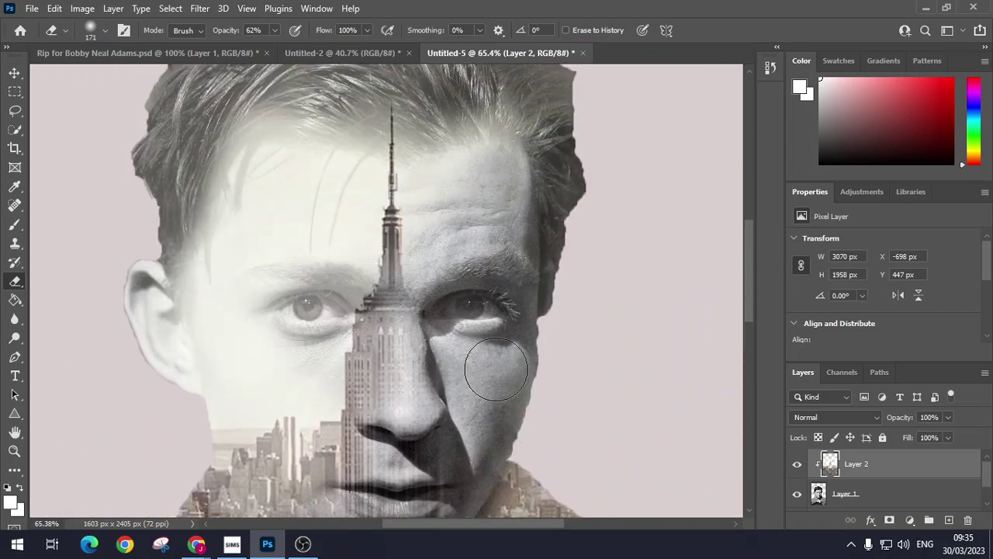
pyautogui.scroll(3, 497, 370)
pyautogui.moveTo(491, 150)
pyautogui.mouseDown()
pyautogui.moveTo(452, 132)
pyautogui.moveTo(244, 120)
pyautogui.moveTo(270, 116)
pyautogui.moveTo(208, 127)
pyautogui.moveTo(174, 187)
pyautogui.moveTo(152, 263)
pyautogui.moveTo(144, 301)
pyautogui.moveTo(155, 369)
pyautogui.moveTo(158, 305)
pyautogui.moveTo(209, 187)
pyautogui.moveTo(370, 148)
pyautogui.moveTo(250, 149)
pyautogui.moveTo(274, 175)
pyautogui.moveTo(255, 190)
pyautogui.moveTo(317, 208)
pyautogui.moveTo(230, 214)
pyautogui.moveTo(286, 202)
pyautogui.moveTo(190, 229)
pyautogui.mouseUp()
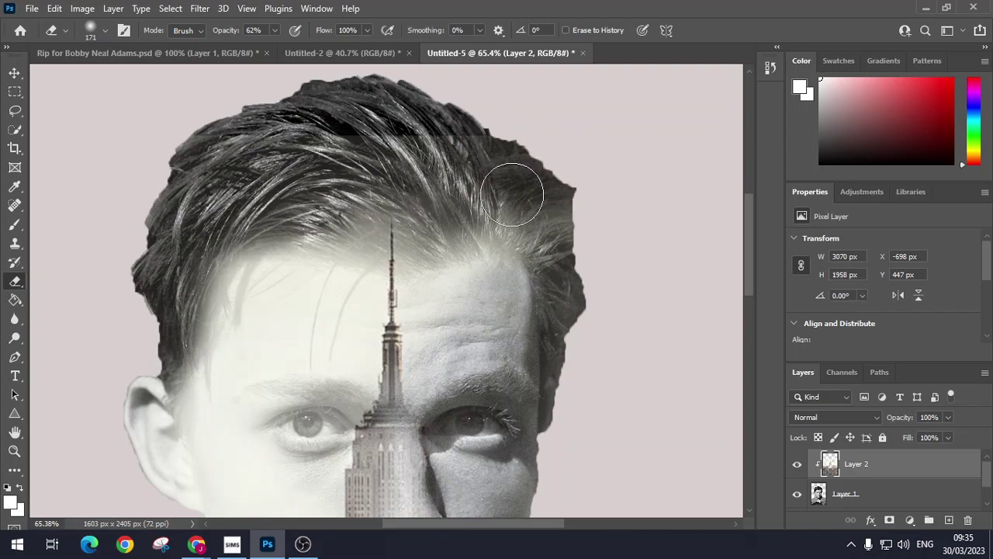
# Step: Erase the skyline over the hair down the right side of the head and across the crown
pyautogui.moveTo(512, 194)
pyautogui.mouseDown()
pyautogui.moveTo(588, 255)
pyautogui.moveTo(570, 307)
pyautogui.mouseUp()
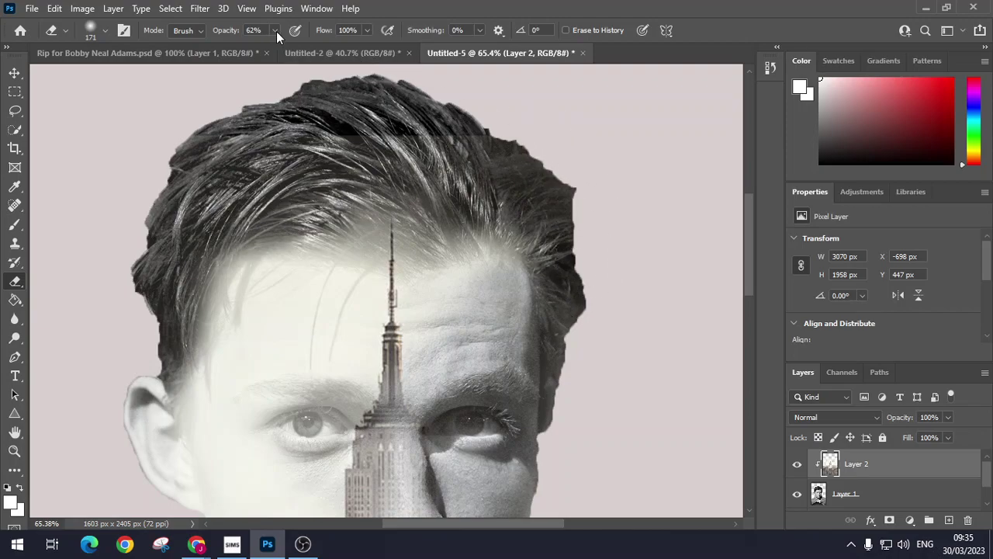
pyautogui.moveTo(269, 117)
pyautogui.mouseDown()
pyautogui.moveTo(184, 150)
pyautogui.moveTo(610, 160)
pyautogui.moveTo(393, 128)
pyautogui.moveTo(575, 165)
pyautogui.moveTo(282, 143)
pyautogui.moveTo(140, 270)
pyautogui.moveTo(221, 191)
pyautogui.moveTo(474, 163)
pyautogui.moveTo(559, 200)
pyautogui.moveTo(585, 234)
pyautogui.moveTo(579, 260)
pyautogui.moveTo(561, 229)
pyautogui.moveTo(580, 303)
pyautogui.moveTo(598, 222)
pyautogui.mouseUp()
pyautogui.scroll(-3, 595, 230)
pyautogui.scroll(-1, 594, 229)
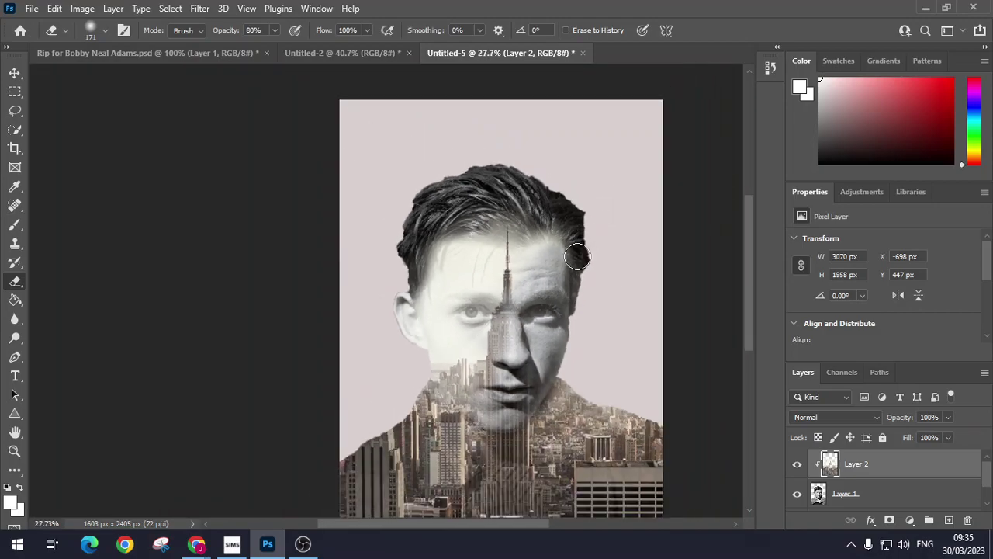
pyautogui.scroll(-2, 581, 255)
pyautogui.scroll(-1, 576, 264)
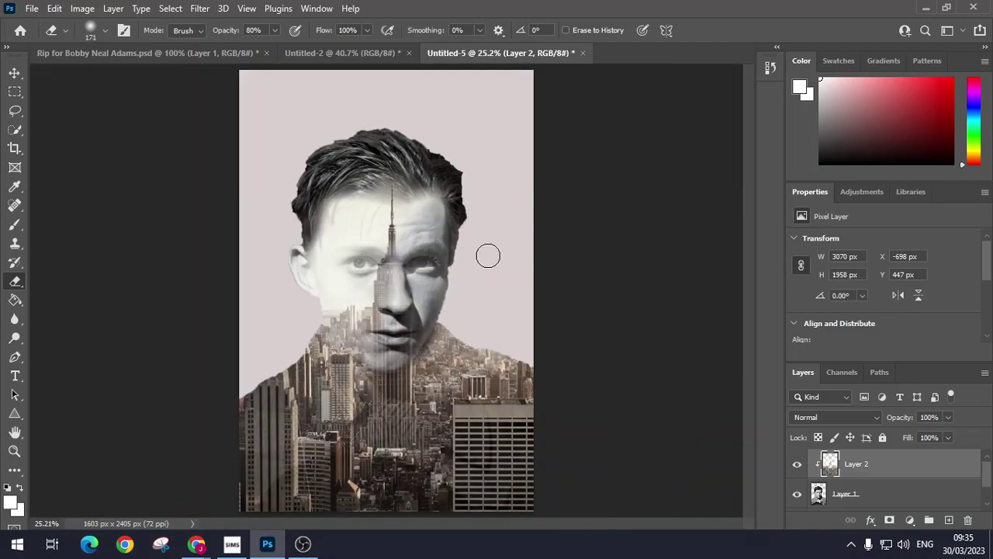
pyautogui.scroll(6, 325, 500)
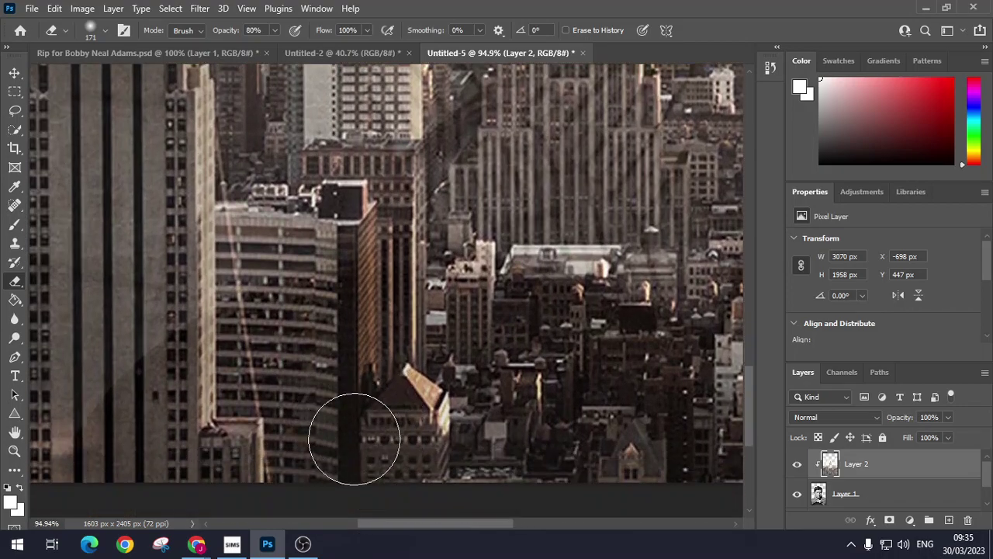
# Step: Erase the lower-left buildings and those by the grid-windowed tower's base to reveal the dark shoulder
pyautogui.moveTo(355, 438)
pyautogui.mouseDown()
pyautogui.moveTo(347, 358)
pyautogui.moveTo(378, 412)
pyautogui.moveTo(244, 411)
pyautogui.moveTo(215, 377)
pyautogui.moveTo(237, 371)
pyautogui.moveTo(271, 373)
pyautogui.moveTo(241, 402)
pyautogui.moveTo(109, 451)
pyautogui.moveTo(227, 355)
pyautogui.moveTo(139, 411)
pyautogui.moveTo(101, 454)
pyautogui.moveTo(247, 337)
pyautogui.moveTo(352, 292)
pyautogui.moveTo(396, 288)
pyautogui.moveTo(385, 284)
pyautogui.moveTo(512, 301)
pyautogui.moveTo(542, 351)
pyautogui.moveTo(465, 377)
pyautogui.moveTo(473, 368)
pyautogui.moveTo(494, 393)
pyautogui.moveTo(576, 395)
pyautogui.moveTo(571, 449)
pyautogui.moveTo(542, 424)
pyautogui.moveTo(542, 528)
pyautogui.mouseUp()
pyautogui.moveTo(437, 528)
pyautogui.mouseDown()
pyautogui.moveTo(532, 524)
pyautogui.moveTo(513, 520)
pyautogui.mouseUp()
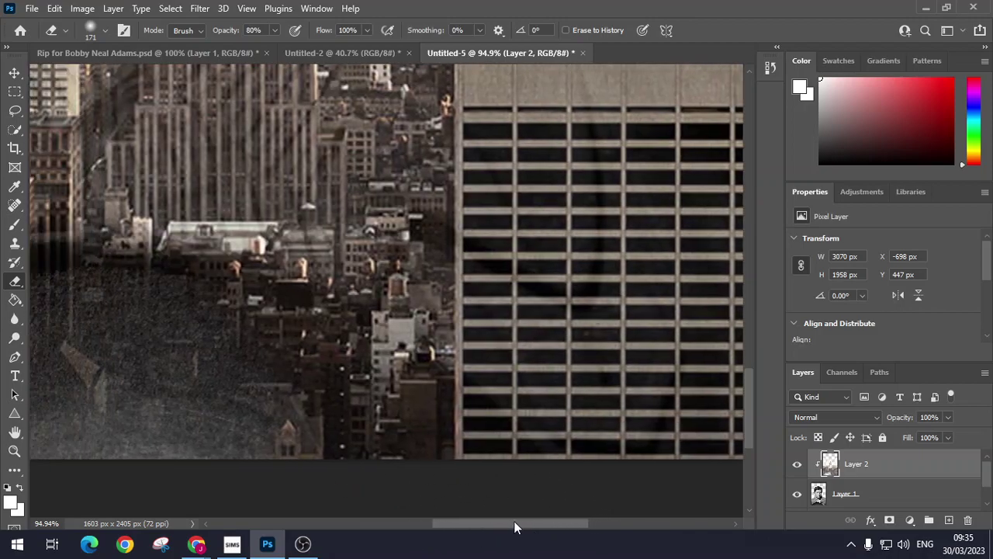
pyautogui.moveTo(234, 323)
pyautogui.mouseDown()
pyautogui.moveTo(186, 315)
pyautogui.moveTo(242, 322)
pyautogui.moveTo(463, 458)
pyautogui.moveTo(404, 406)
pyautogui.moveTo(294, 382)
pyautogui.moveTo(302, 496)
pyautogui.moveTo(250, 432)
pyautogui.moveTo(395, 433)
pyautogui.moveTo(176, 421)
pyautogui.moveTo(92, 367)
pyautogui.moveTo(175, 414)
pyautogui.mouseUp()
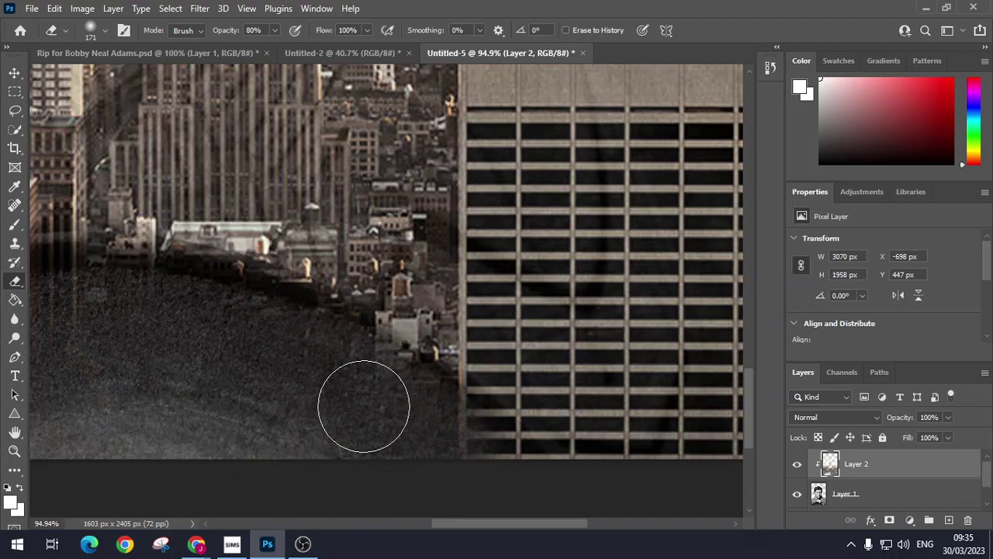
pyautogui.scroll(3, 368, 405)
pyautogui.scroll(-8, 368, 405)
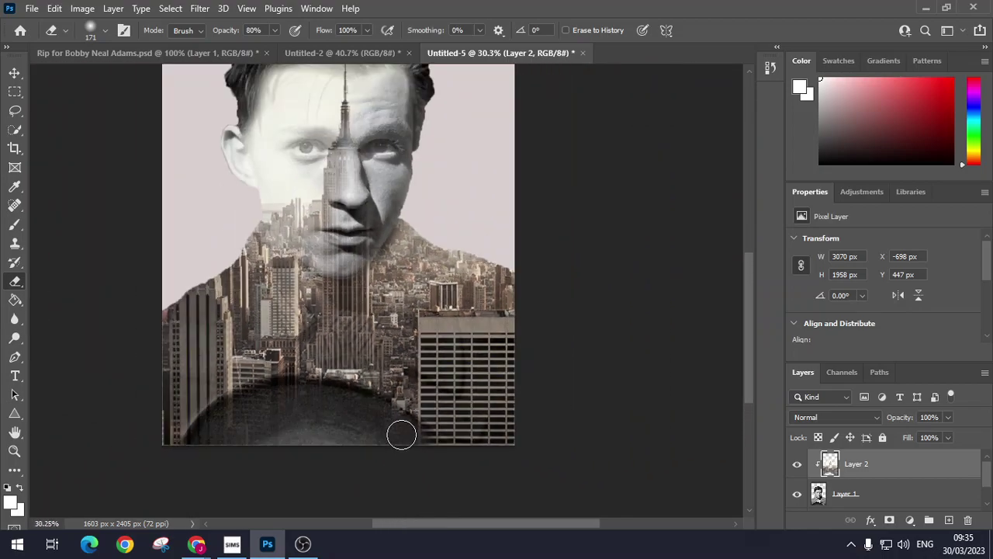
pyautogui.scroll(1, 384, 436)
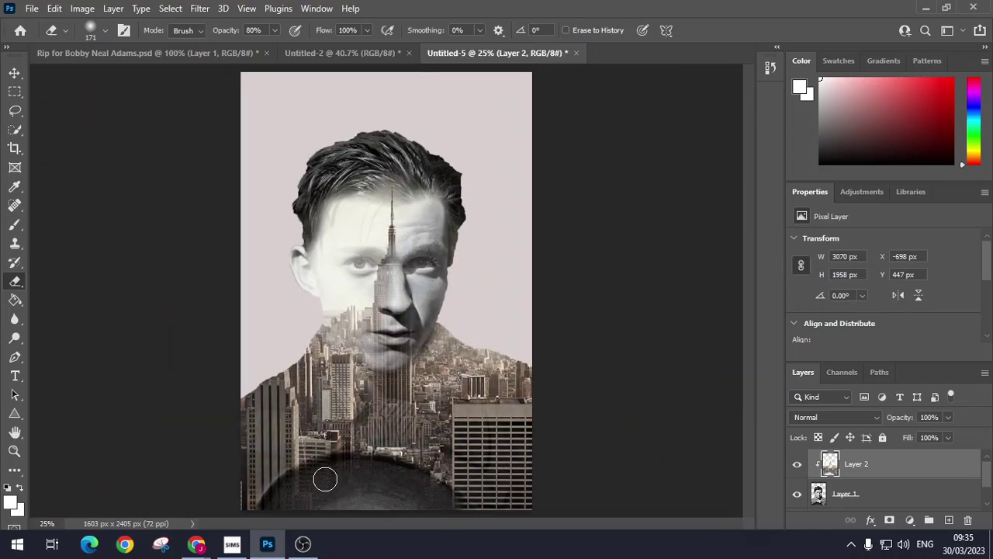
pyautogui.moveTo(325, 479)
pyautogui.mouseDown()
pyautogui.moveTo(290, 466)
pyautogui.moveTo(241, 495)
pyautogui.moveTo(259, 437)
pyautogui.moveTo(233, 437)
pyautogui.moveTo(285, 485)
pyautogui.moveTo(260, 342)
pyautogui.moveTo(267, 382)
pyautogui.moveTo(256, 391)
pyautogui.moveTo(306, 341)
pyautogui.mouseUp()
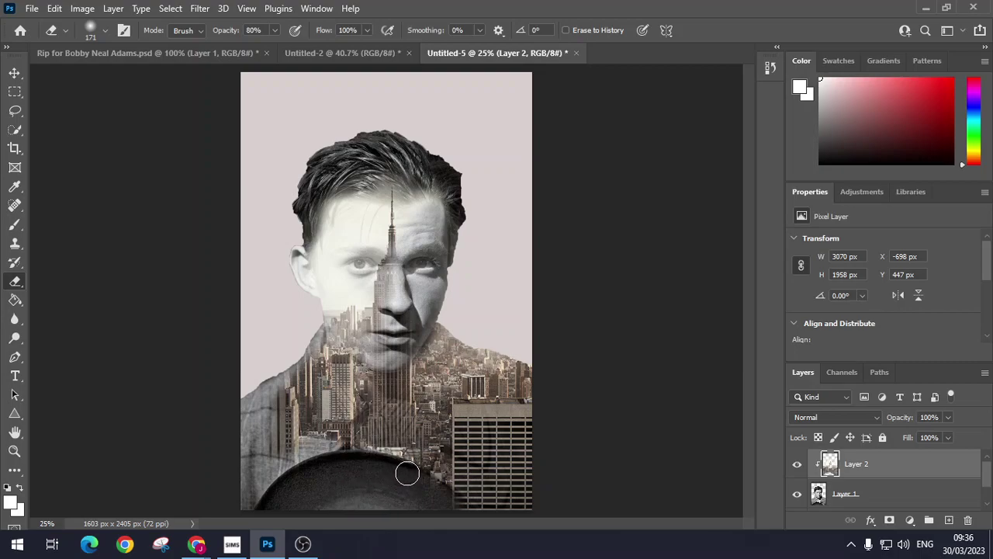
pyautogui.moveTo(425, 482); pyautogui.dragTo(451, 495)
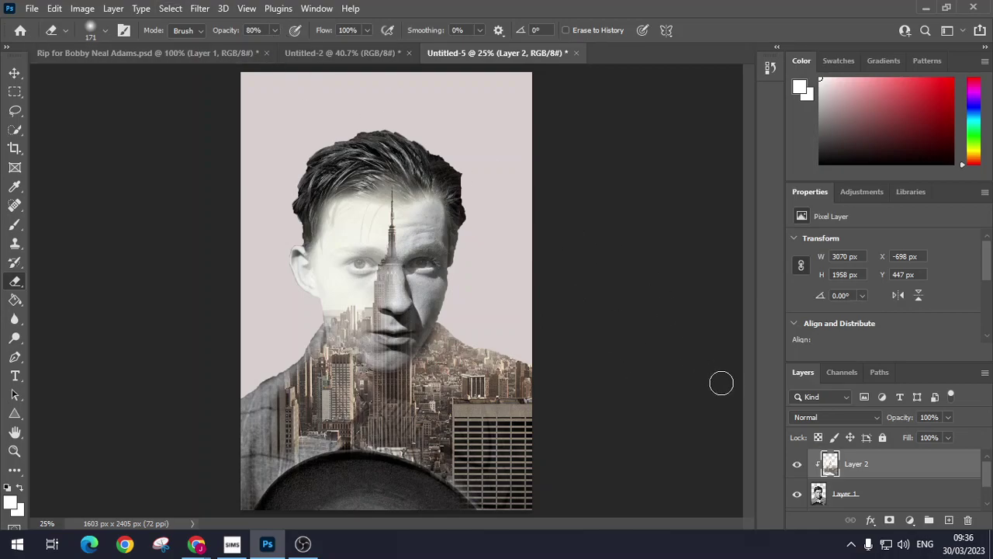
# Step: On Layer 1, set the eraser to 17% opacity and lightly fade the left shoulder
pyautogui.click(890, 498)
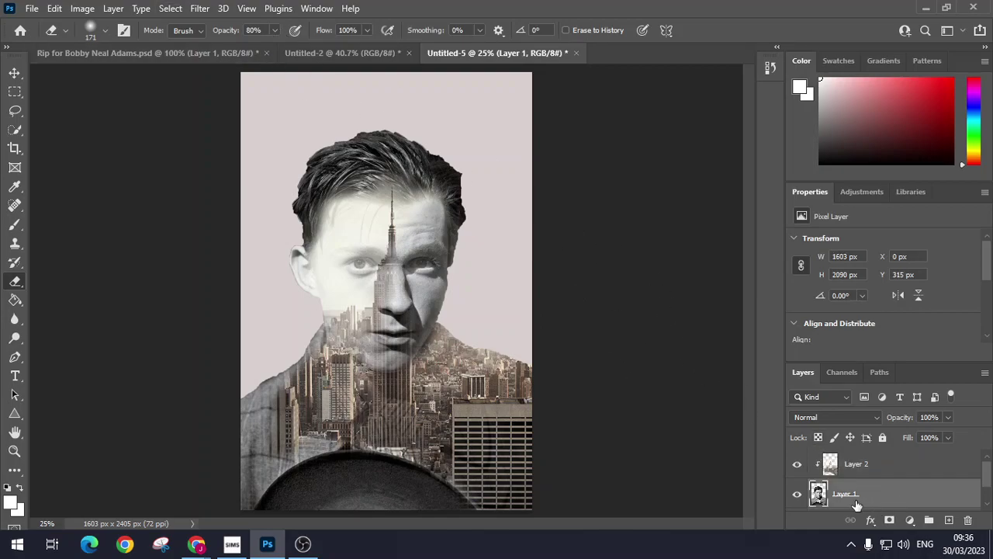
pyautogui.click(275, 30)
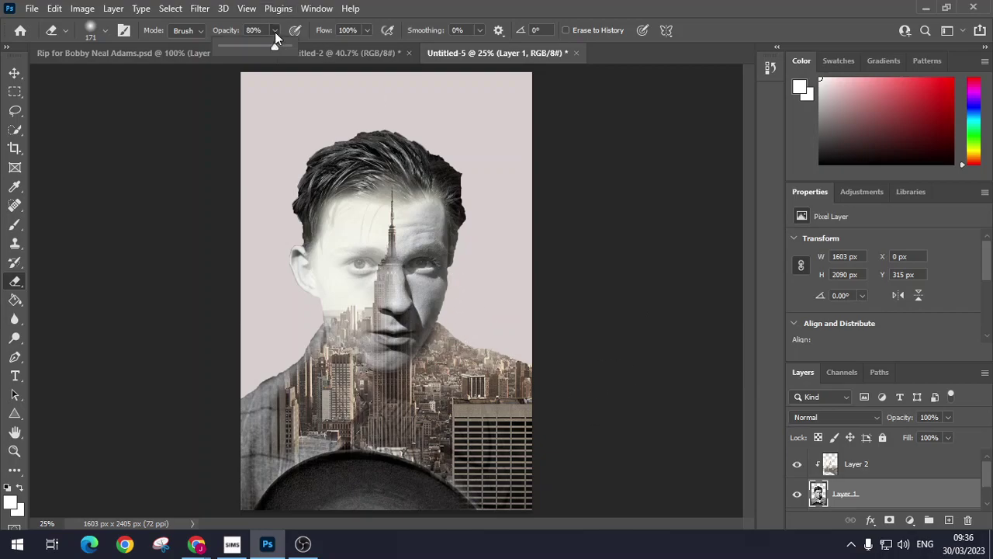
pyautogui.moveTo(277, 48); pyautogui.dragTo(262, 48)
pyautogui.click(230, 404)
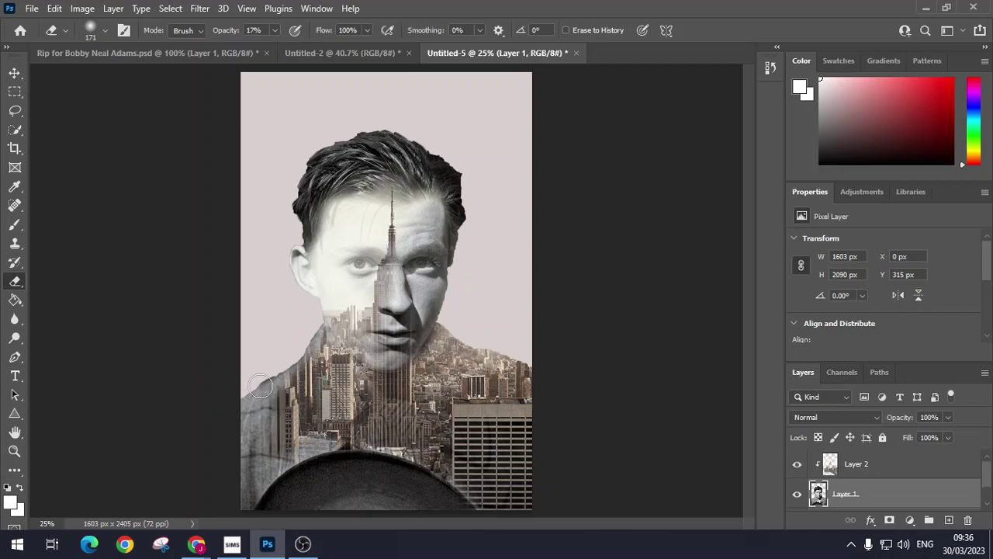
pyautogui.moveTo(311, 328)
pyautogui.mouseDown()
pyautogui.moveTo(294, 374)
pyautogui.moveTo(229, 423)
pyautogui.mouseUp()
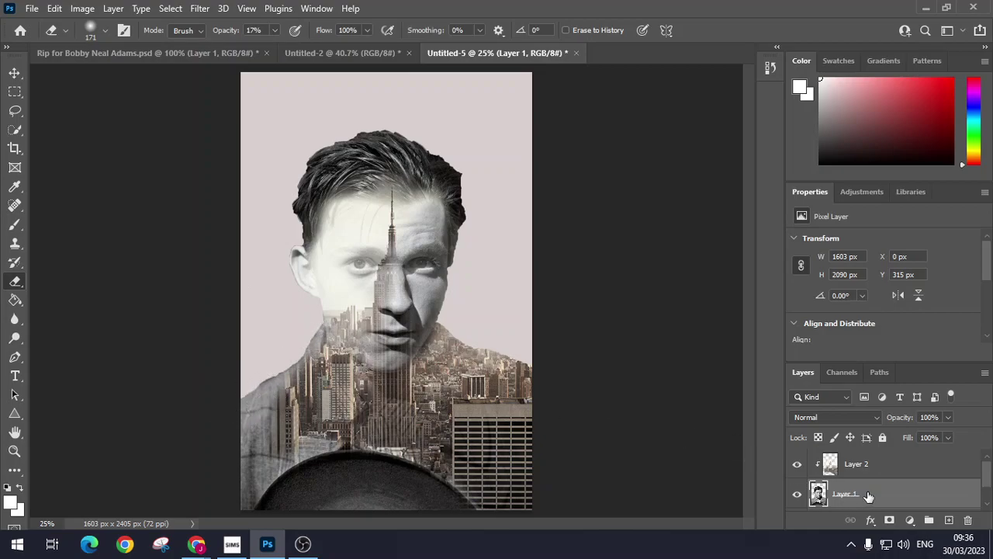
# Step: Raise the eraser to 41% opacity and fade the left shoulder edge down into the background
pyautogui.click(274, 31)
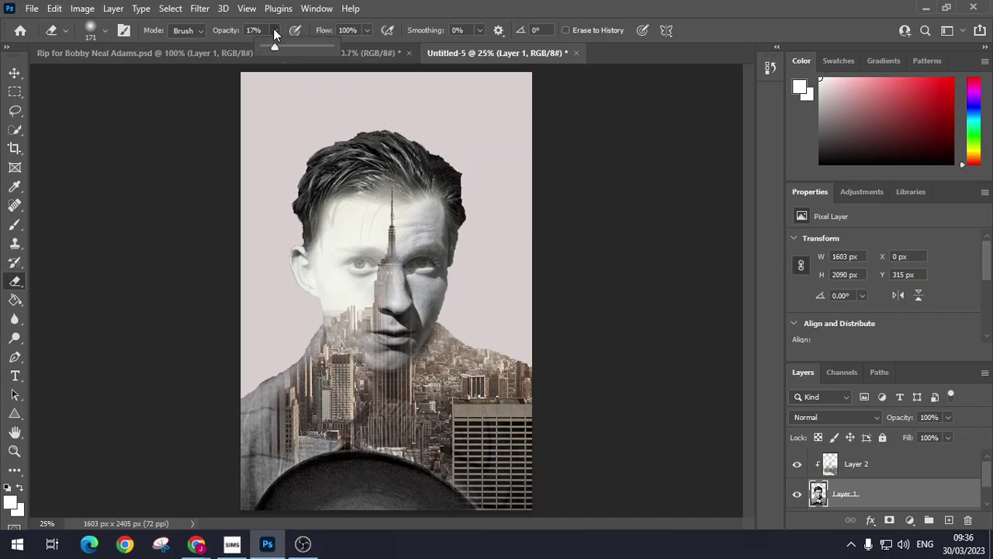
pyautogui.moveTo(276, 47); pyautogui.dragTo(290, 45)
pyautogui.moveTo(281, 358)
pyautogui.mouseDown()
pyautogui.moveTo(242, 399)
pyautogui.moveTo(252, 374)
pyautogui.moveTo(242, 421)
pyautogui.moveTo(271, 369)
pyautogui.moveTo(249, 419)
pyautogui.moveTo(235, 393)
pyautogui.moveTo(245, 467)
pyautogui.moveTo(263, 405)
pyautogui.moveTo(306, 343)
pyautogui.mouseUp()
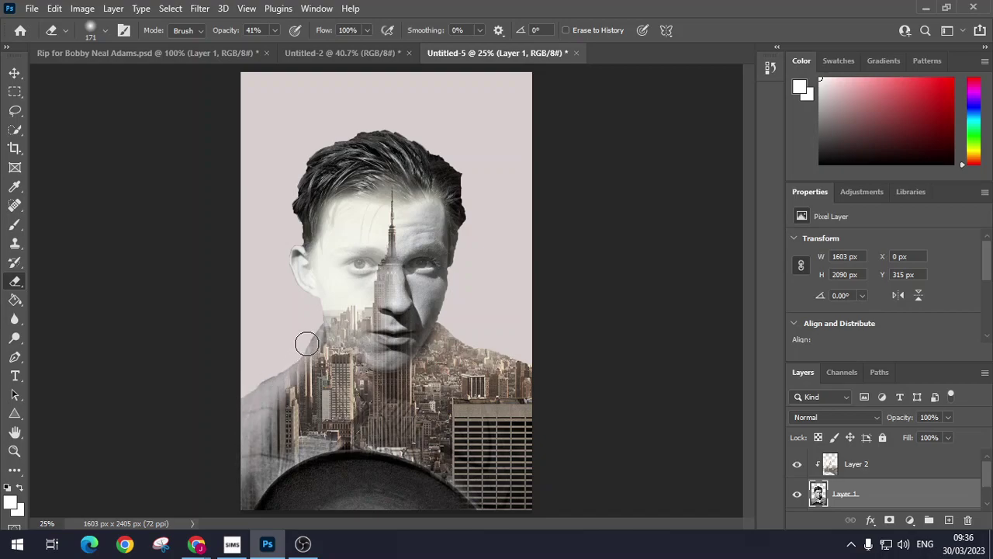
pyautogui.moveTo(295, 388)
pyautogui.mouseDown()
pyautogui.moveTo(246, 479)
pyautogui.moveTo(241, 403)
pyautogui.mouseUp()
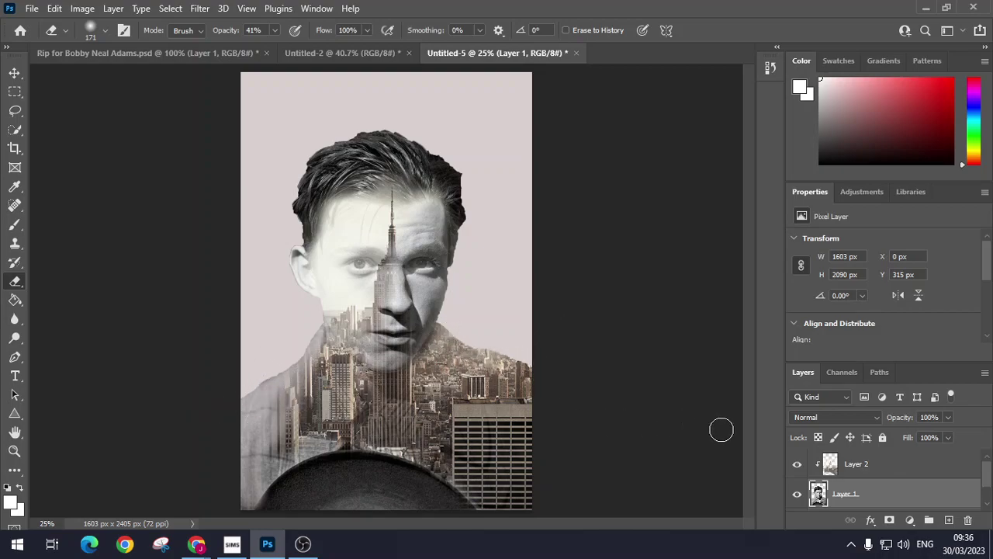
# Step: Nudge the skyline layer about 35 px left with Free Transform to centre the Empire State Building on the face
pyautogui.click(893, 465)
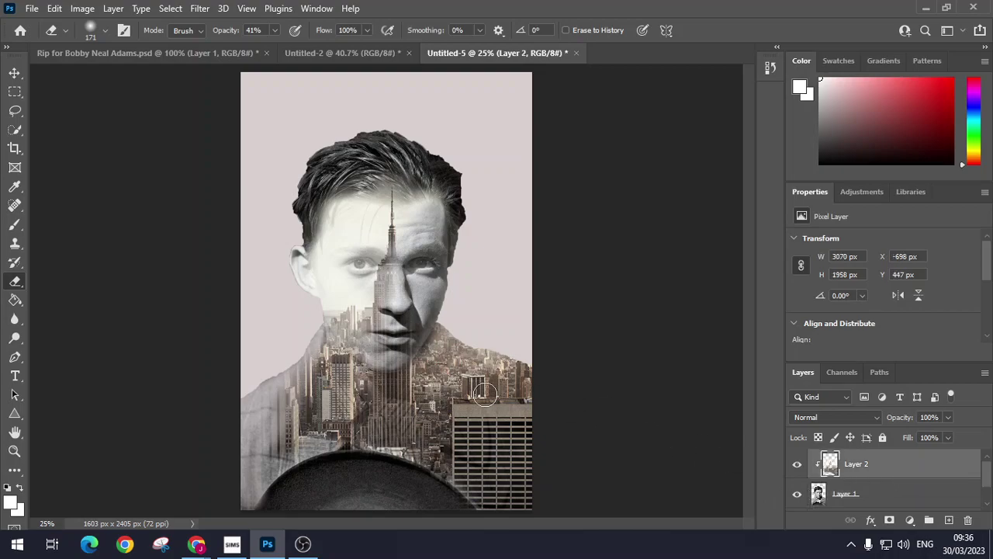
pyautogui.hotkey('ctrl', 't')
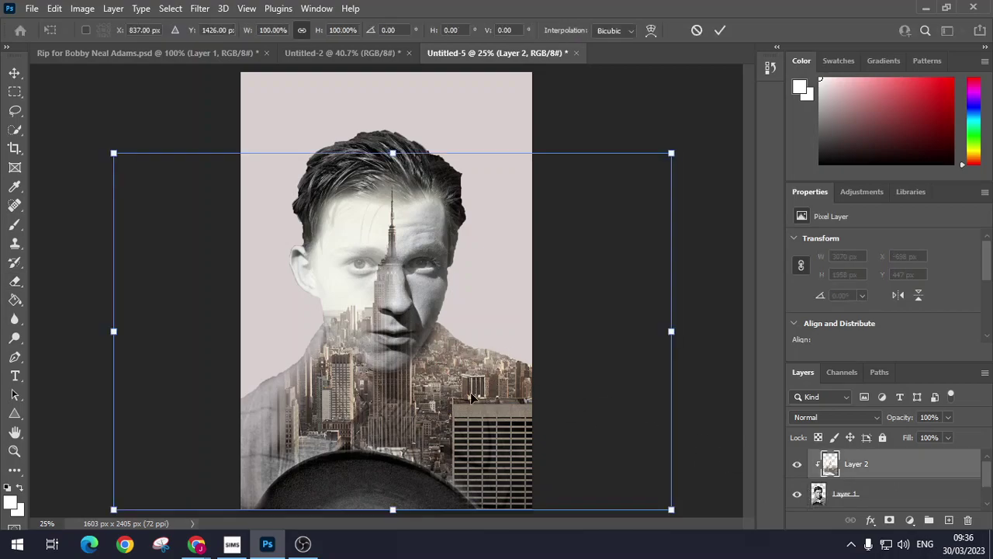
pyautogui.moveTo(471, 397)
pyautogui.mouseDown()
pyautogui.moveTo(450, 403)
pyautogui.moveTo(448, 417)
pyautogui.moveTo(460, 402)
pyautogui.mouseUp()
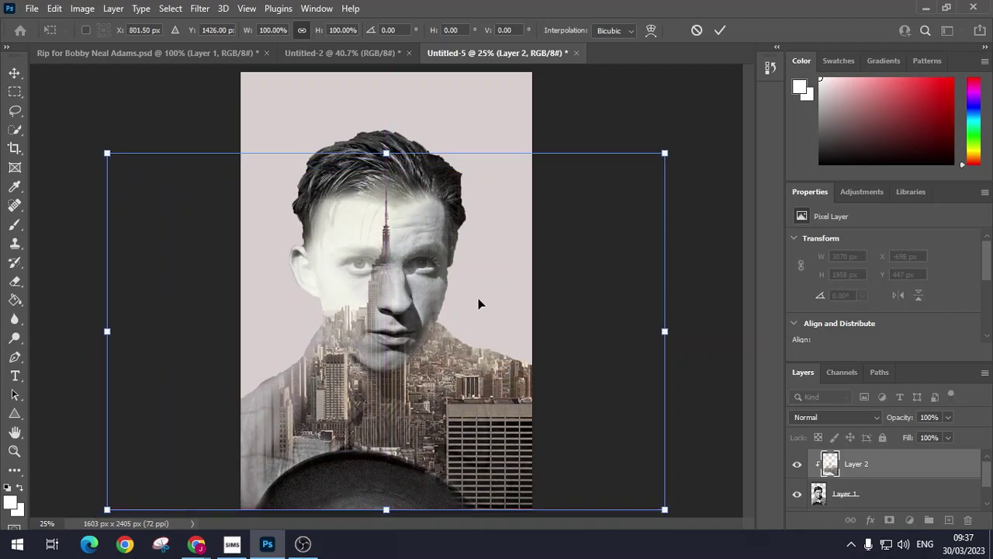
pyautogui.press('Return')
# Step: Apply a default-preset Black & White adjustment to the skyline layer
pyautogui.press('e')
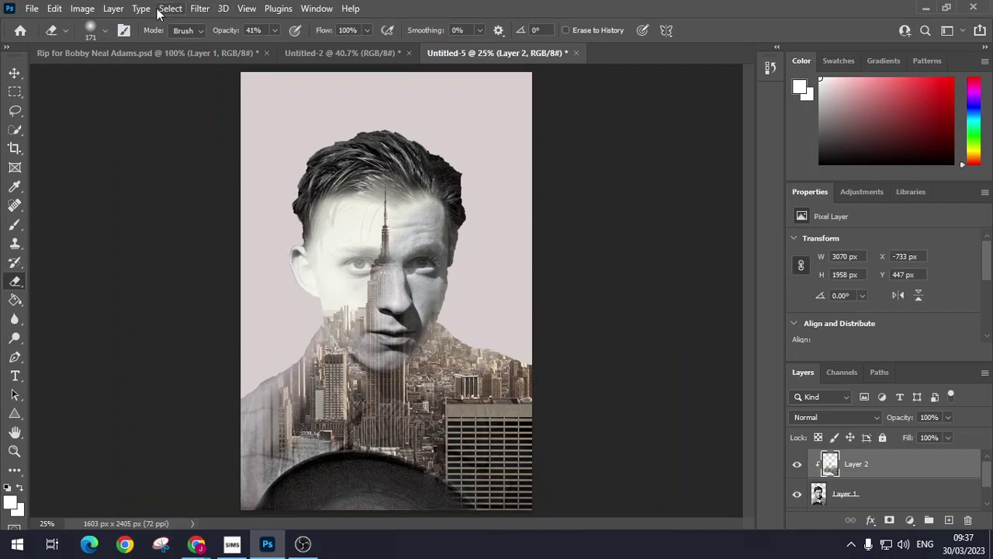
pyautogui.click(88, 15)
pyautogui.moveTo(112, 43)
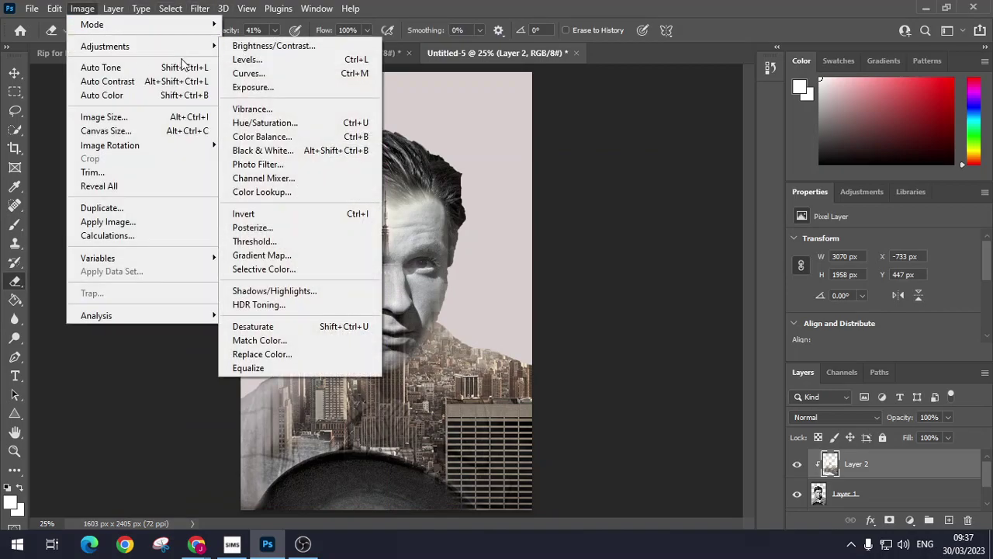
pyautogui.click(288, 149)
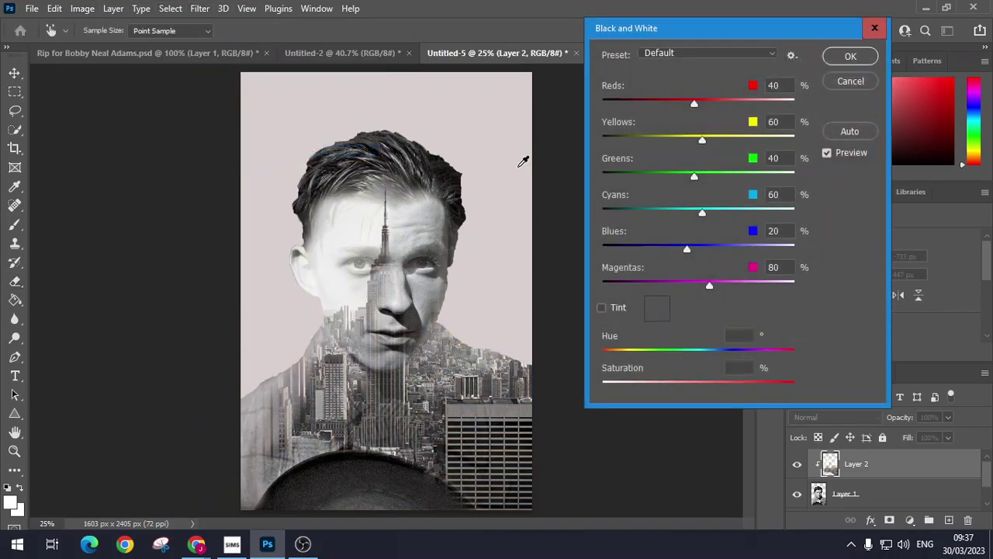
pyautogui.click(839, 59)
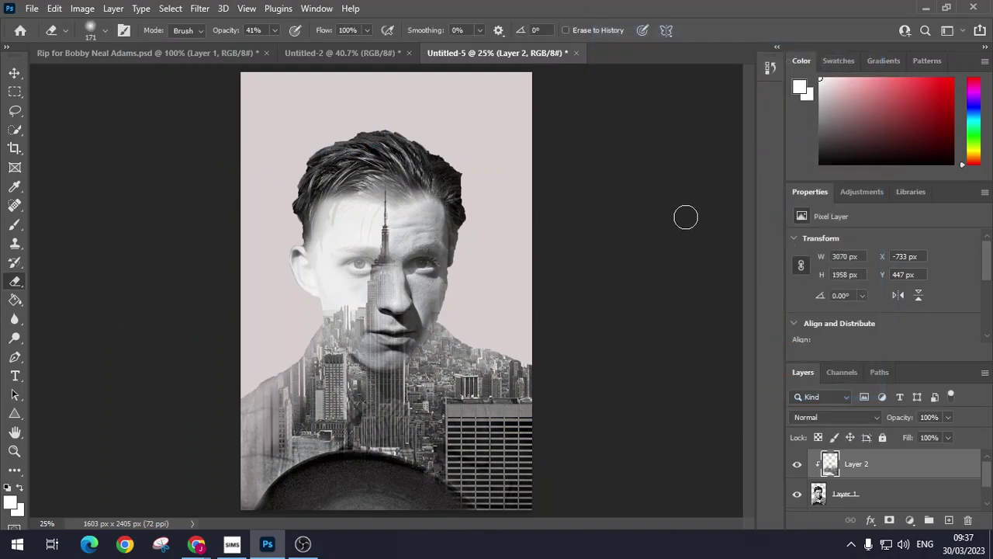